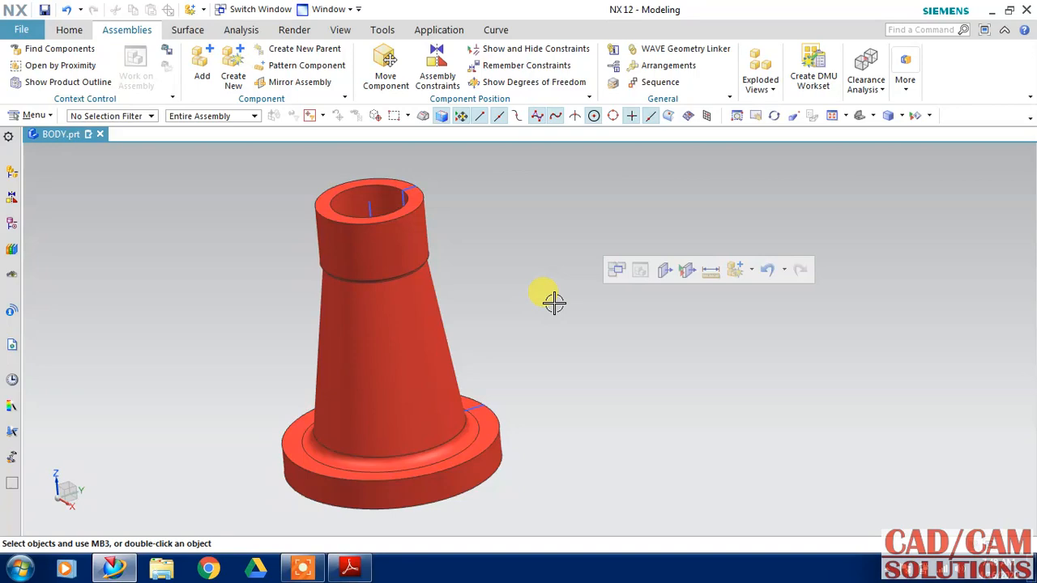
Step: Undo the last change and create an empty component named NUT from the millimetre Model template in the SCREW JACK folder
click(766, 269)
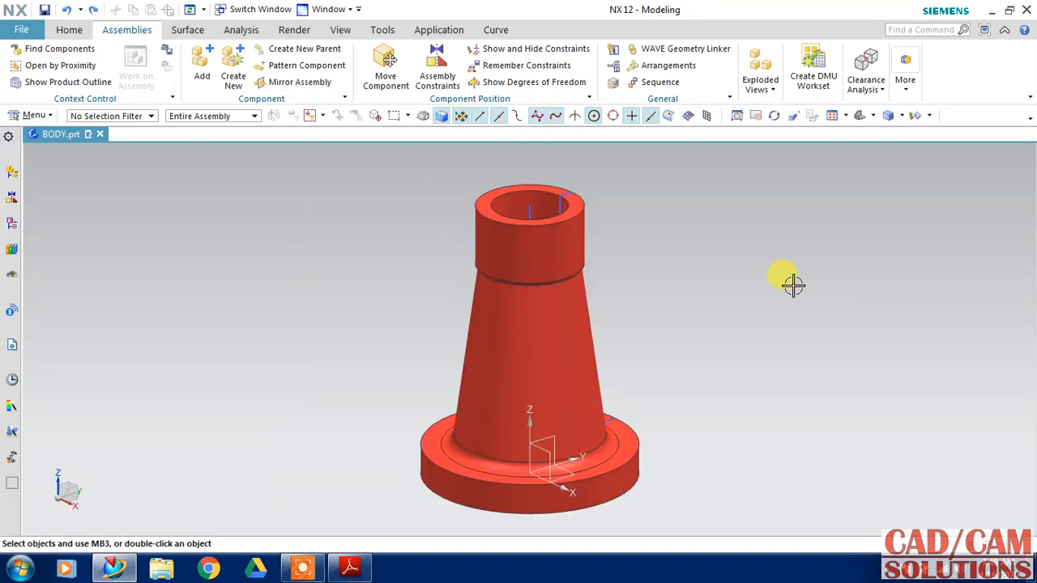
click(231, 72)
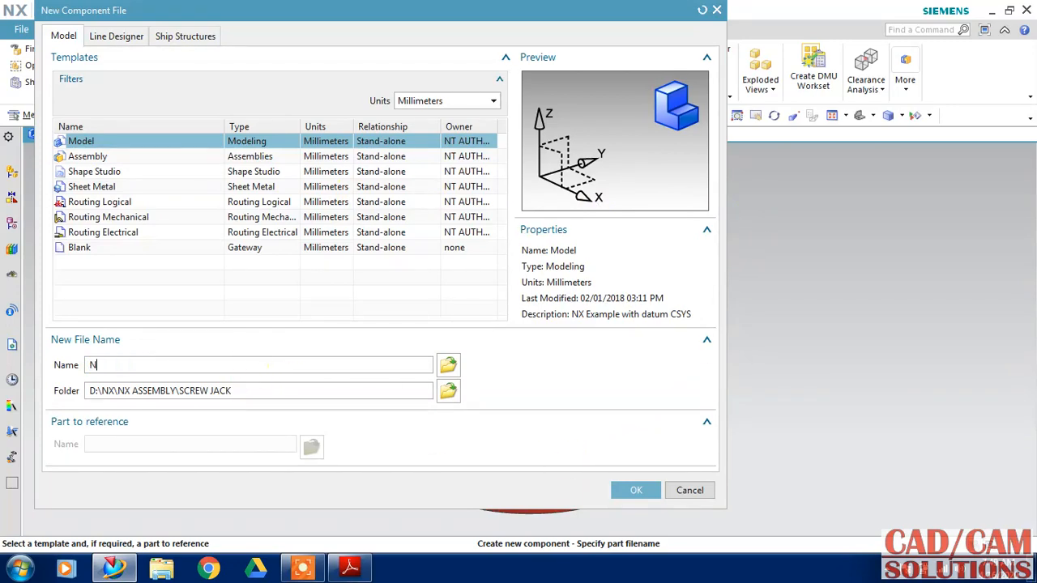
text(NUT)
key(Return)
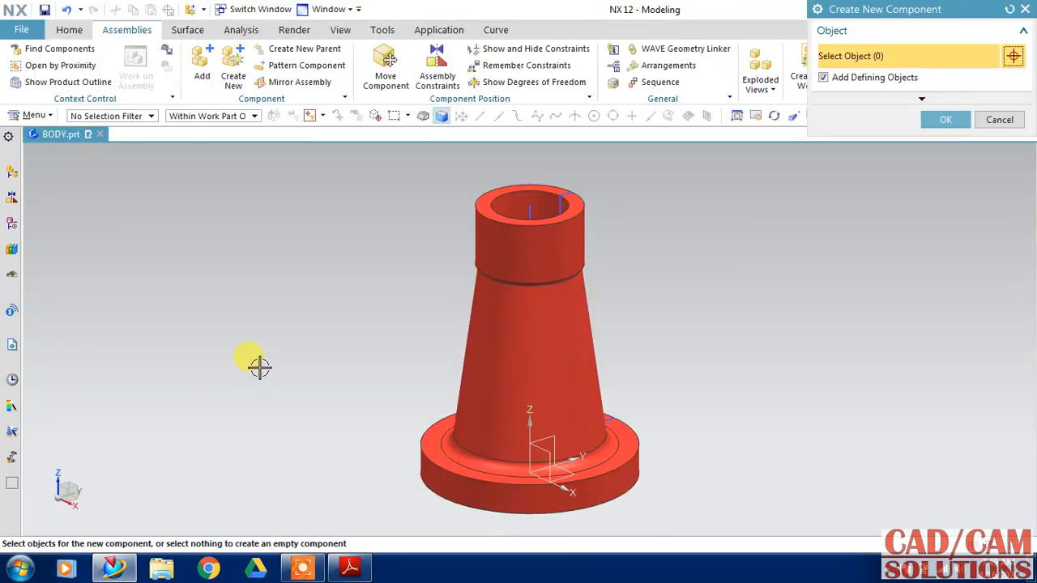
click(942, 122)
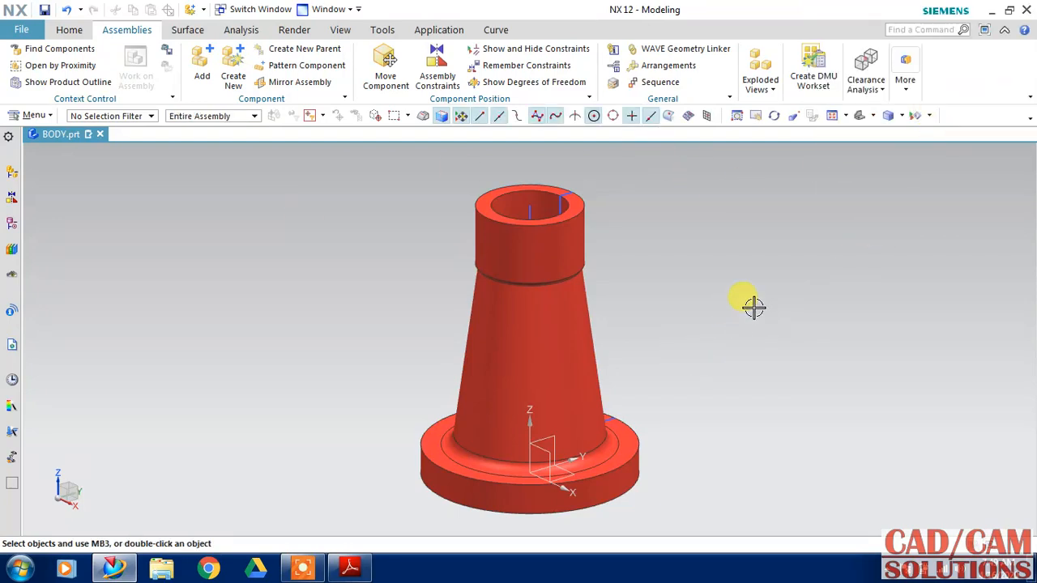
Step: Start a new sketch on the body's YZ datum plane with the Y axis as horizontal reference
click(73, 30)
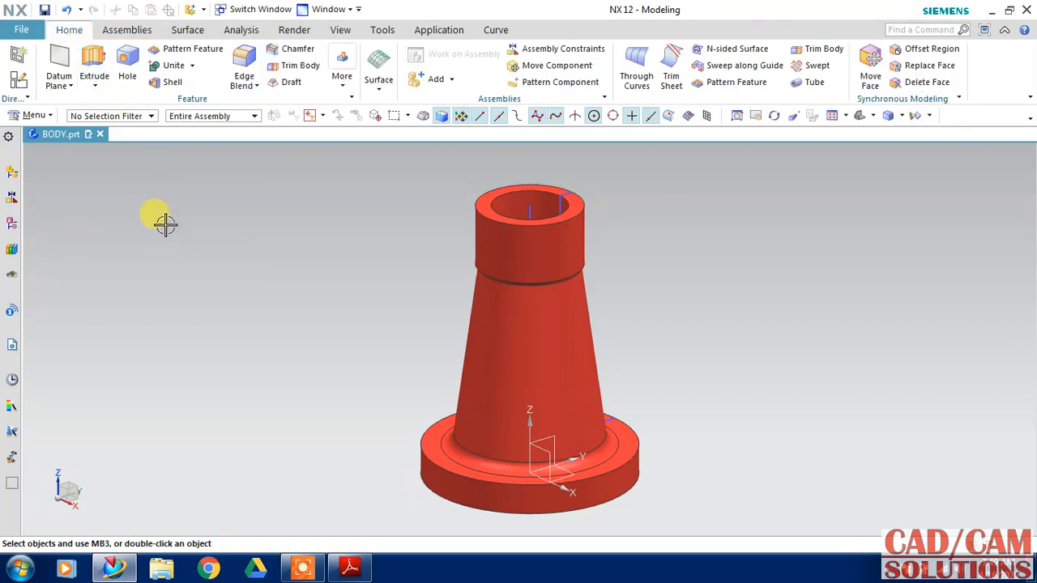
click(16, 79)
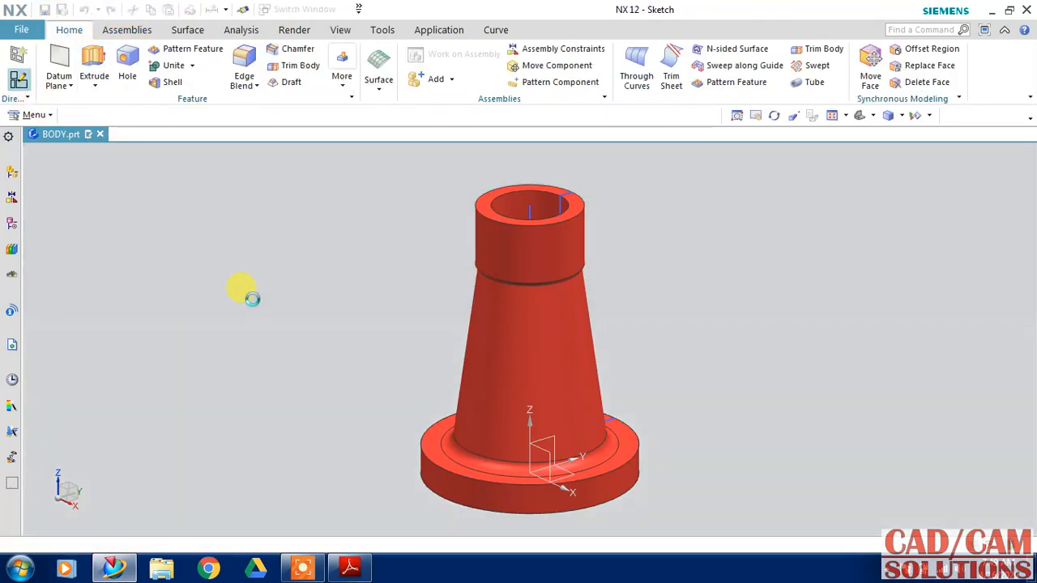
click(539, 424)
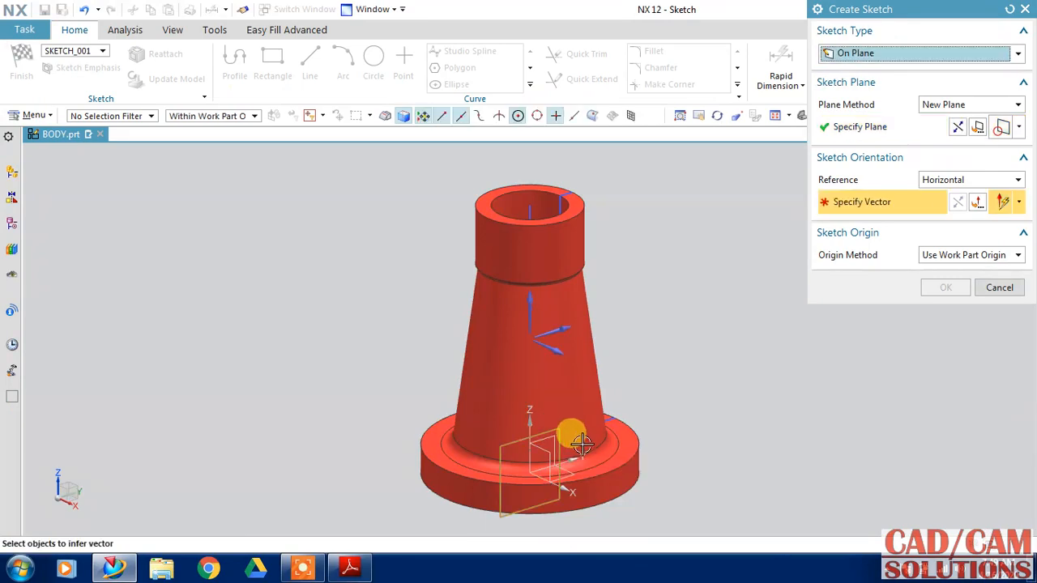
click(563, 326)
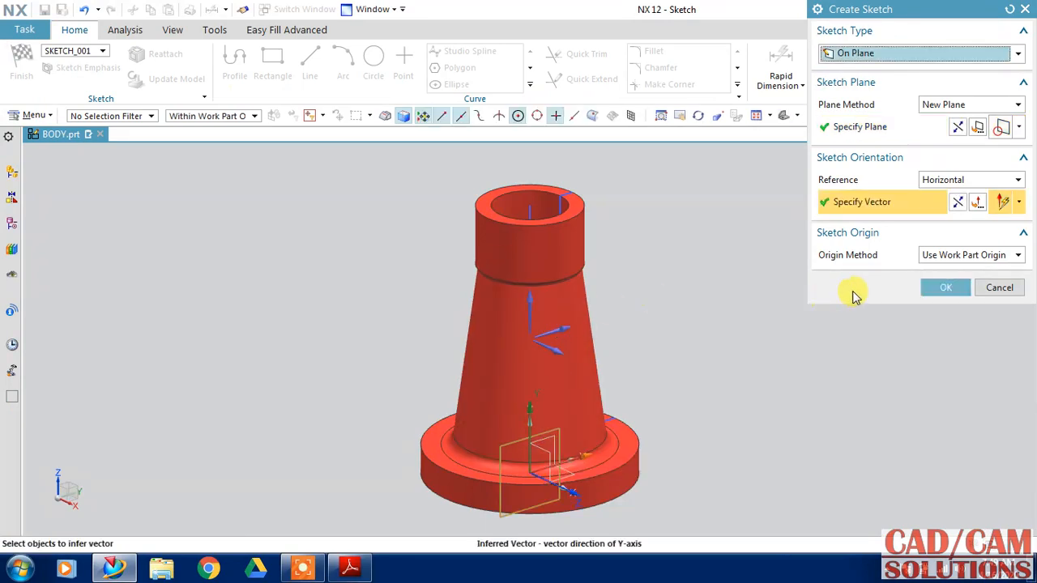
click(945, 289)
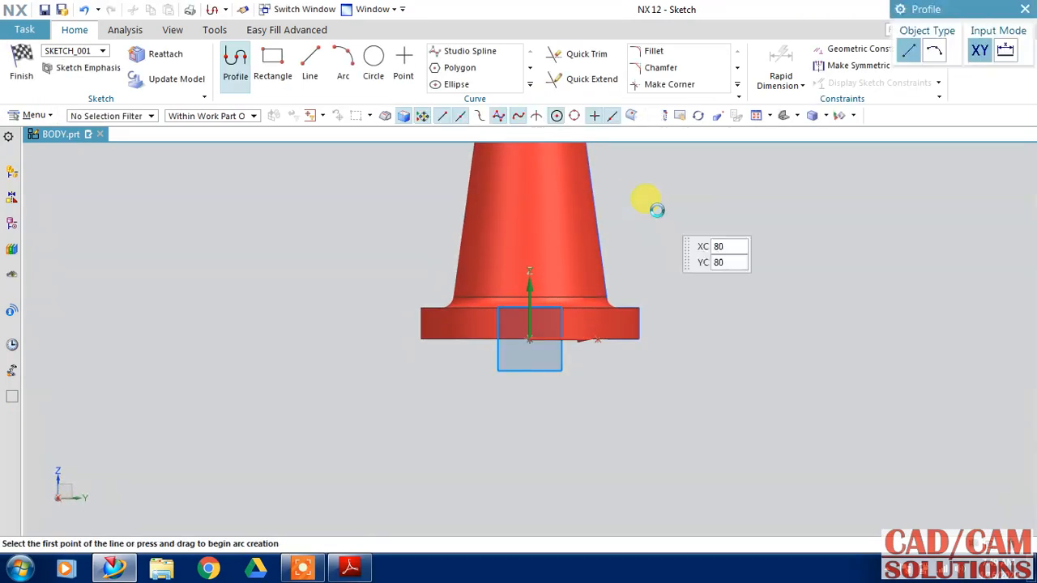
Step: Switch to the Machine Drawing PDF in Adobe Reader, enlarge the nut drawing, and arrange it beside the NX sketch window
click(350, 567)
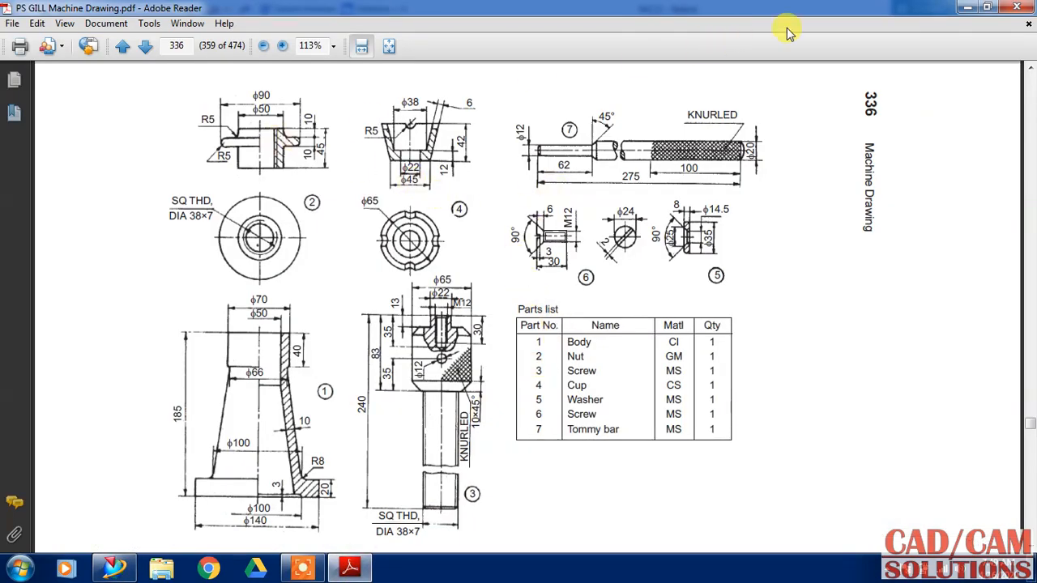
click(989, 8)
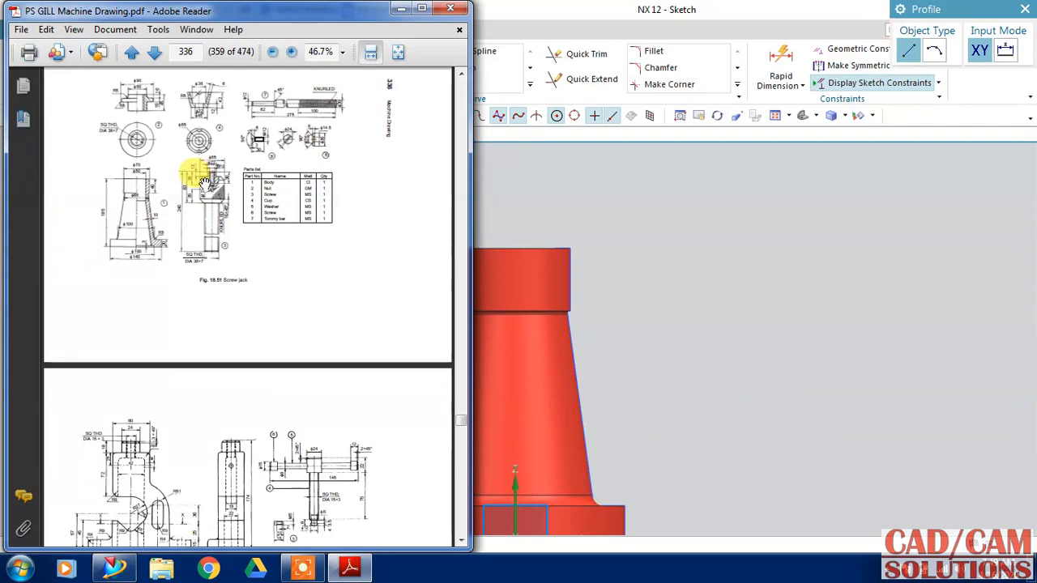
ctrl+scroll(192, 177, up, 4)
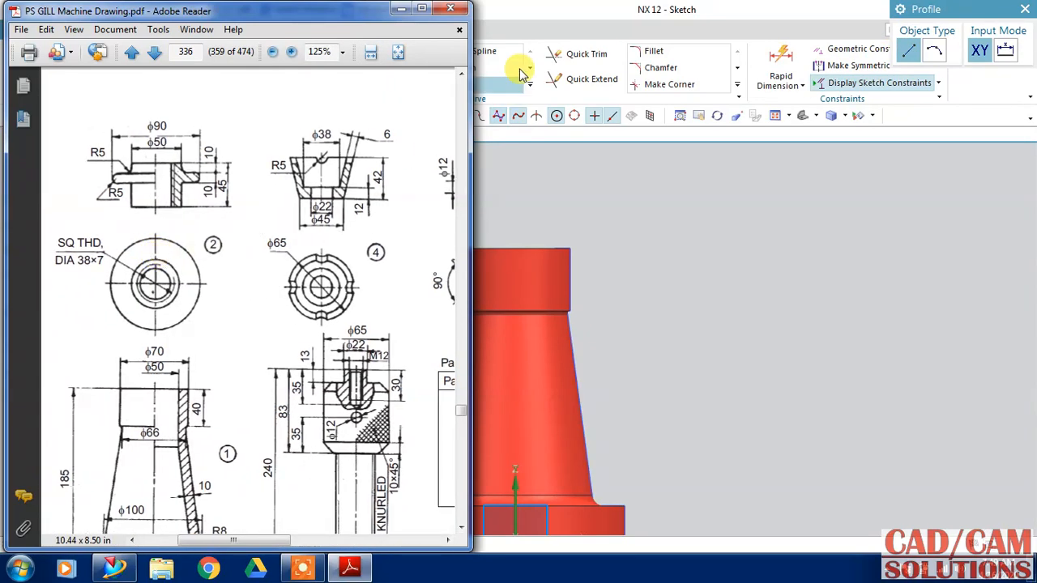
drag(201, 13, 149, 14)
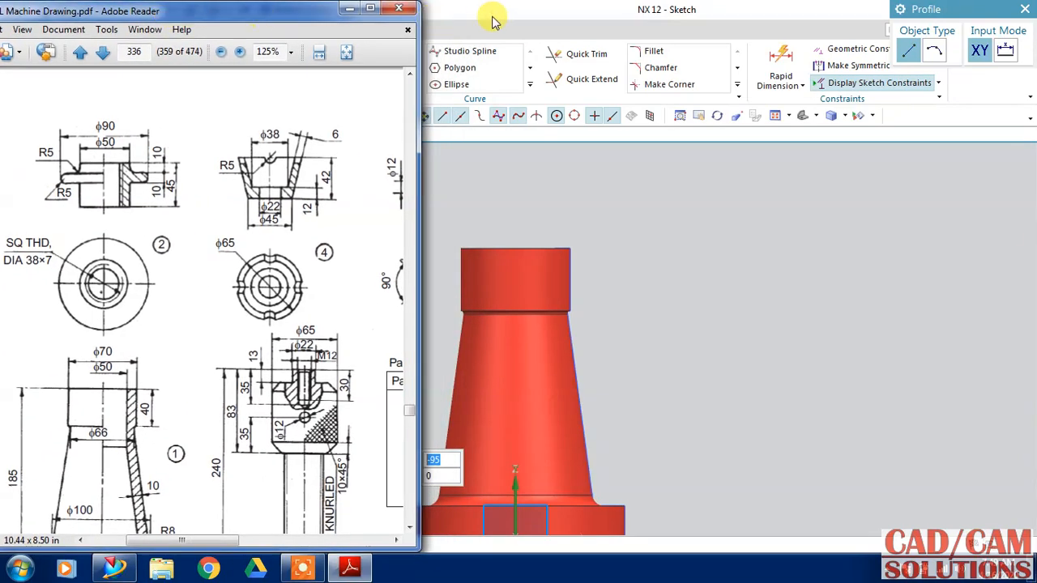
click(492, 19)
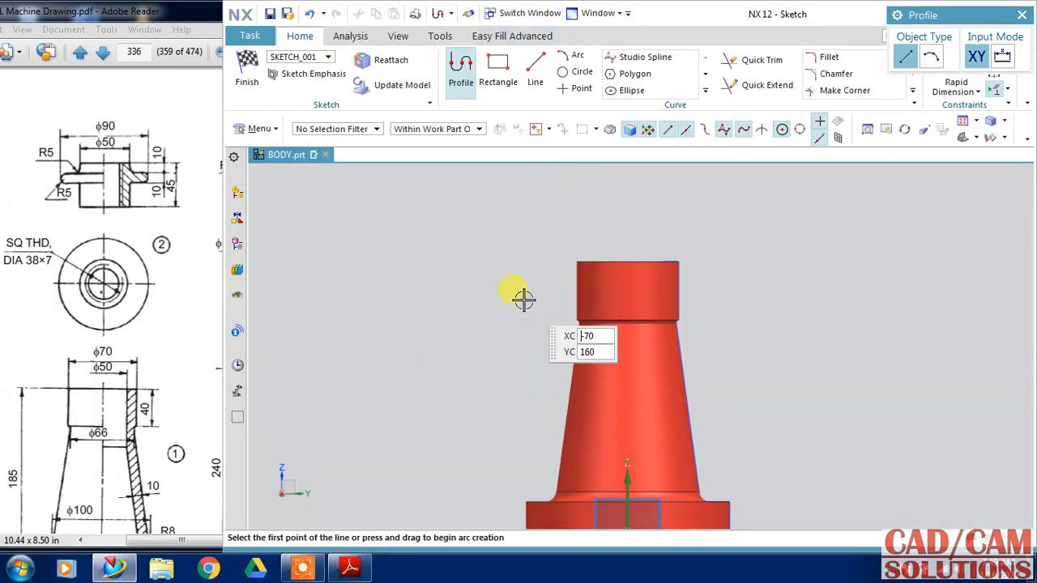
Step: Display the body in wireframe and sketch a vertical centre line about 58 mm long upward from the collar's lower edge
shift+middle_drag(530, 315, 450, 329)
scroll(501, 274, up, 1)
right_drag(685, 260, 692, 345)
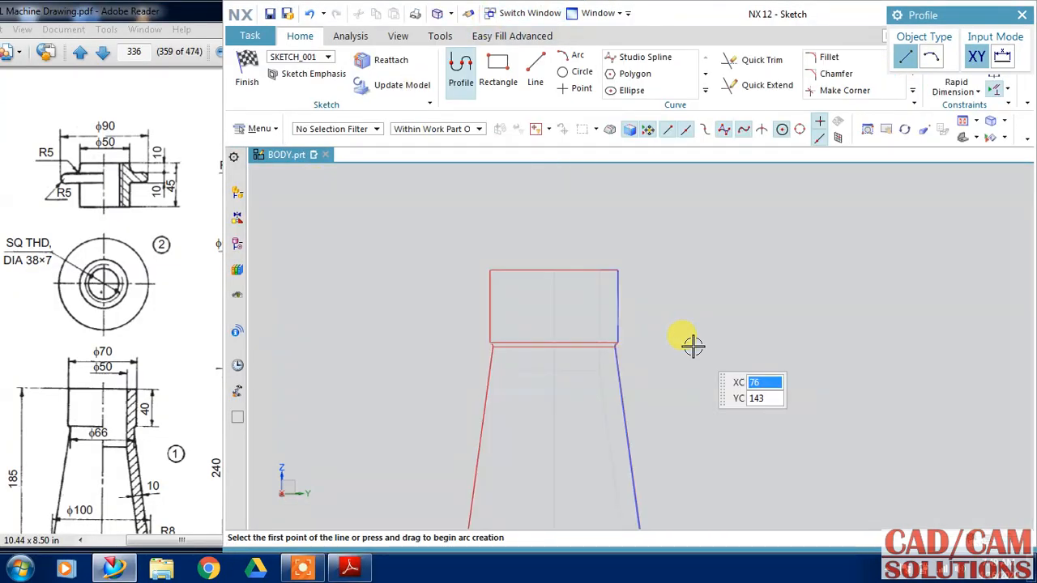
scroll(583, 233, up, 2)
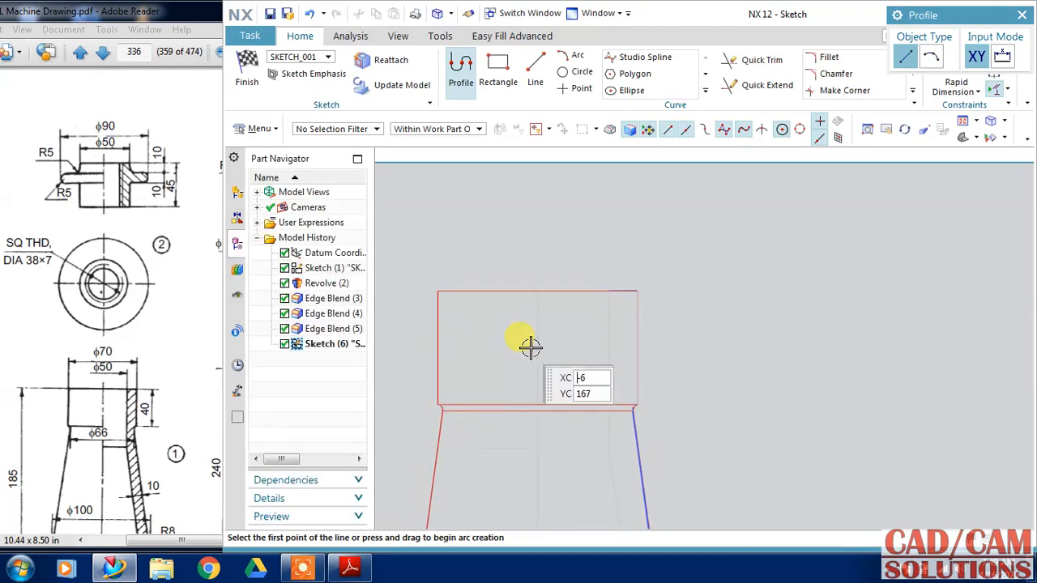
click(538, 404)
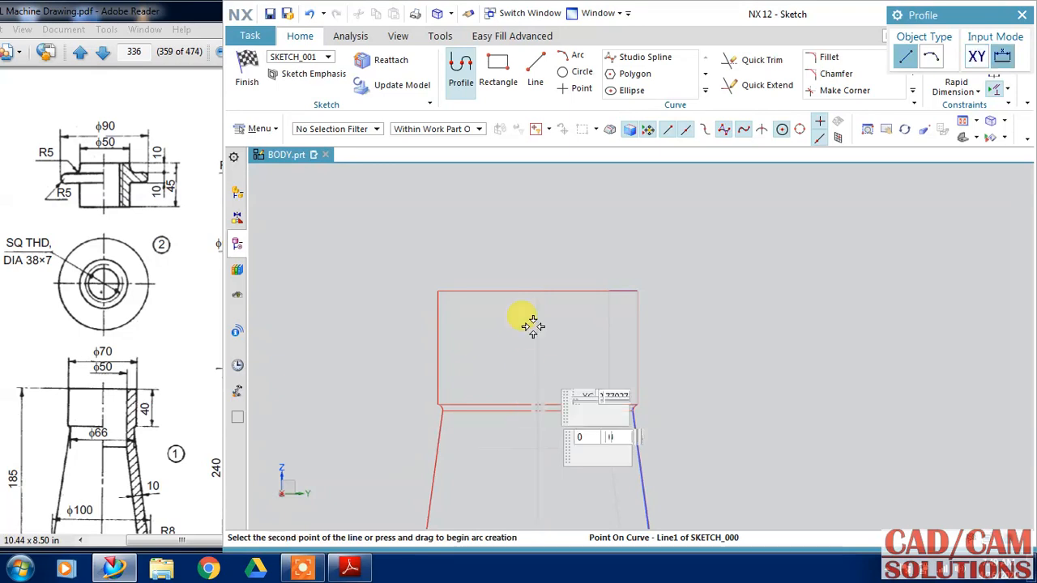
click(544, 239)
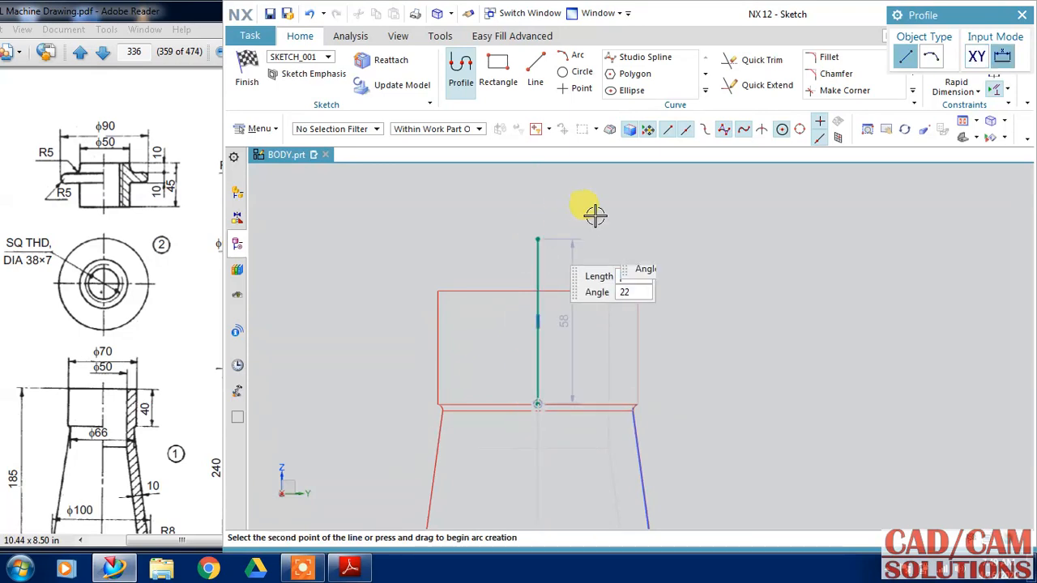
middle_click(595, 214)
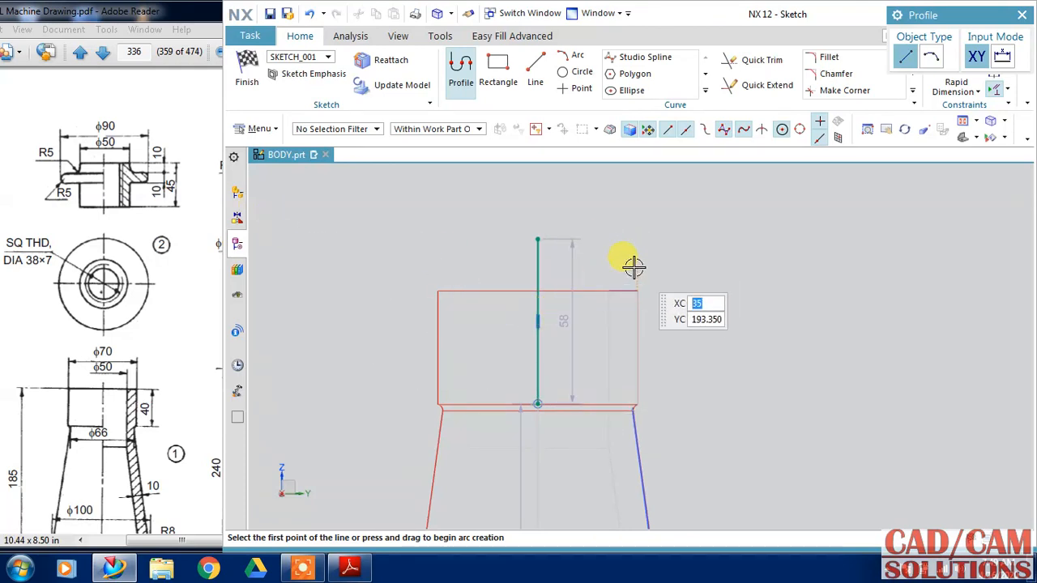
Step: Sketch the nut's half profile: inner line about 58.3 mm, top 7 mm, shoulder drop 13.8 mm, flange 13 mm wide and 9.7 mm thick
click(583, 403)
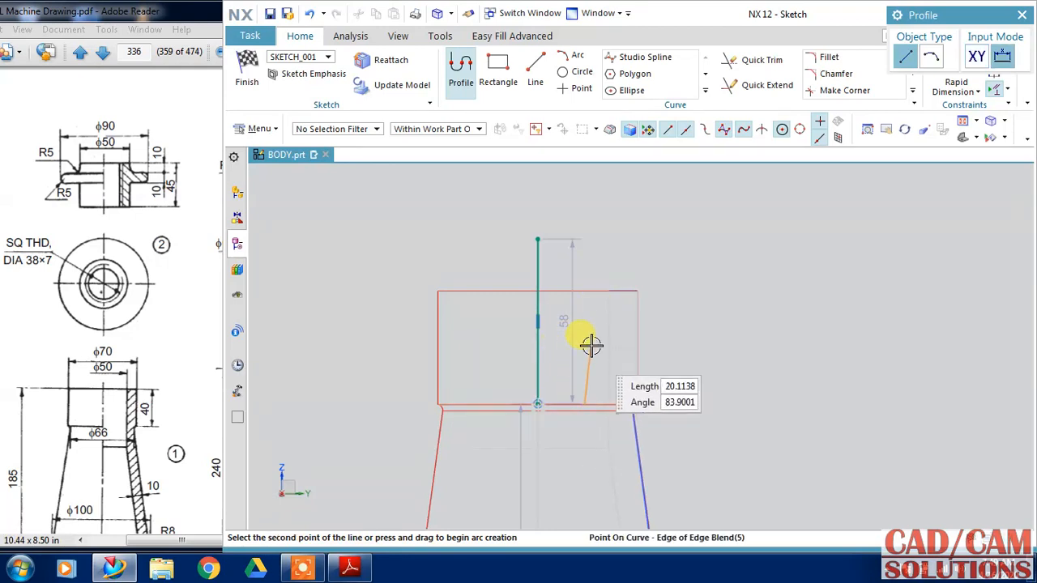
click(583, 239)
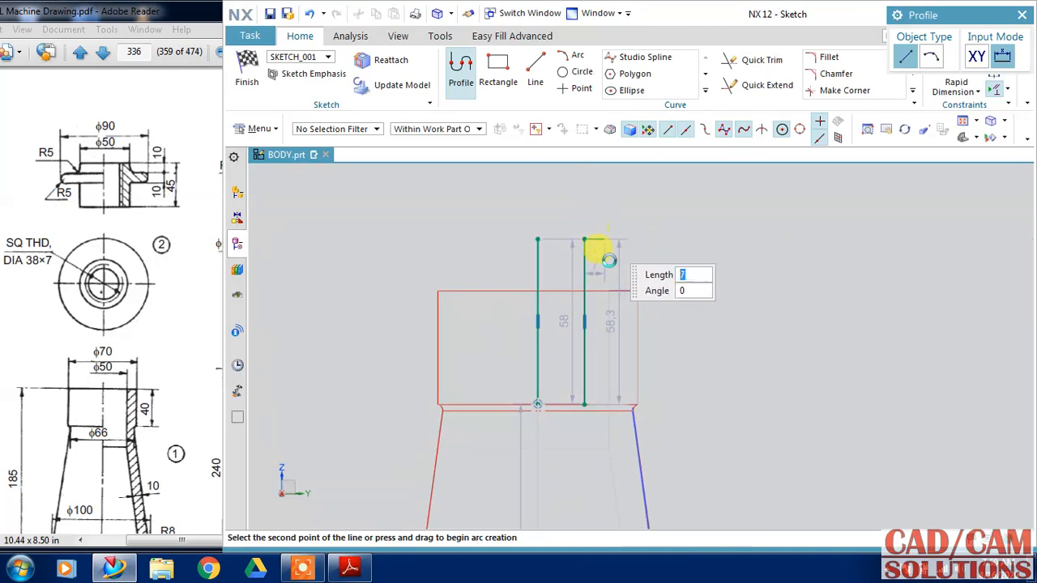
click(608, 260)
click(617, 277)
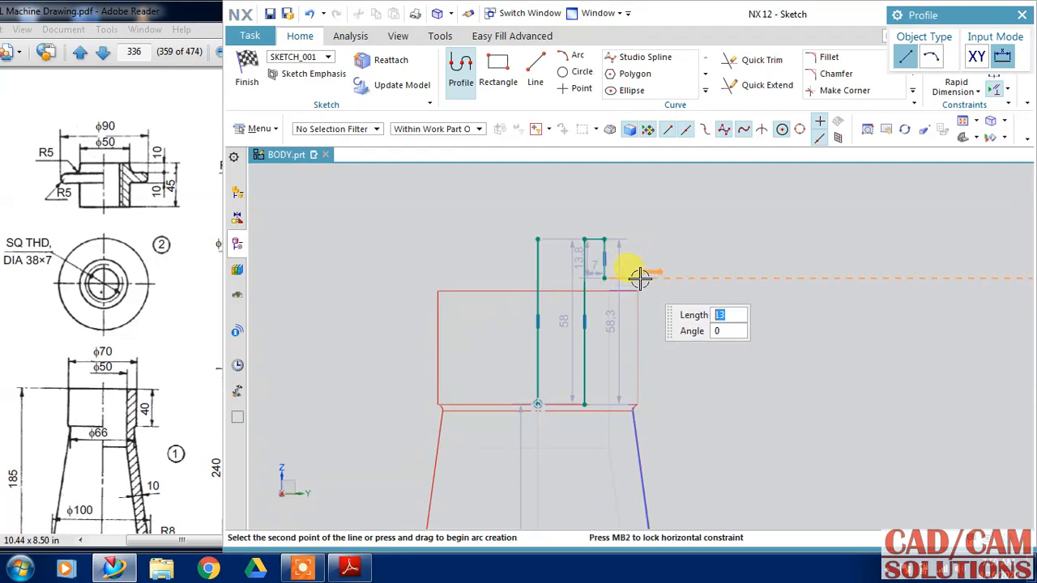
click(641, 278)
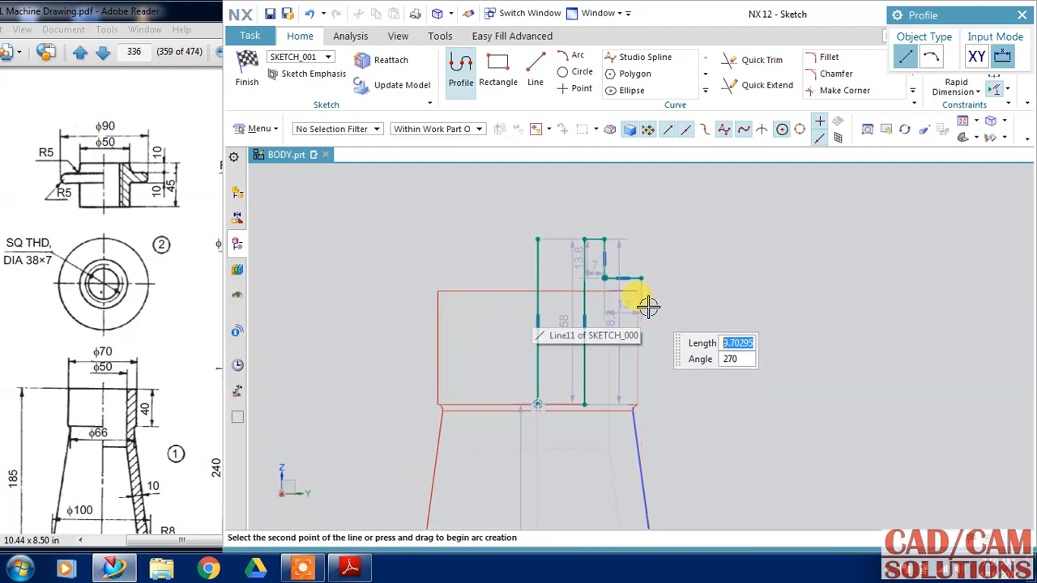
click(646, 307)
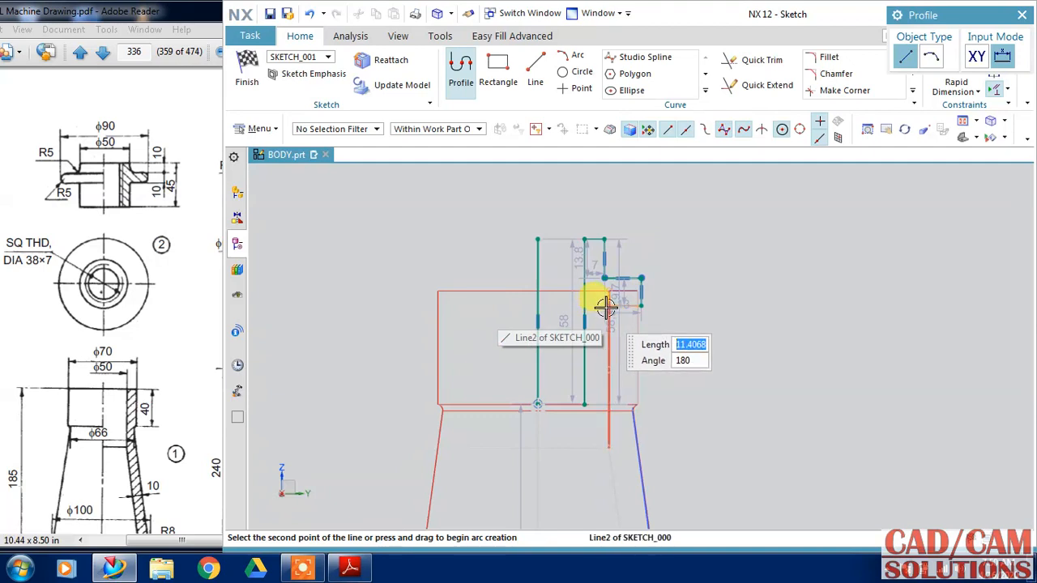
Step: Close the nut profile with a 13 mm line under the flange, an outer line about 34.8 mm long, and a 7.4 mm base
text(15)
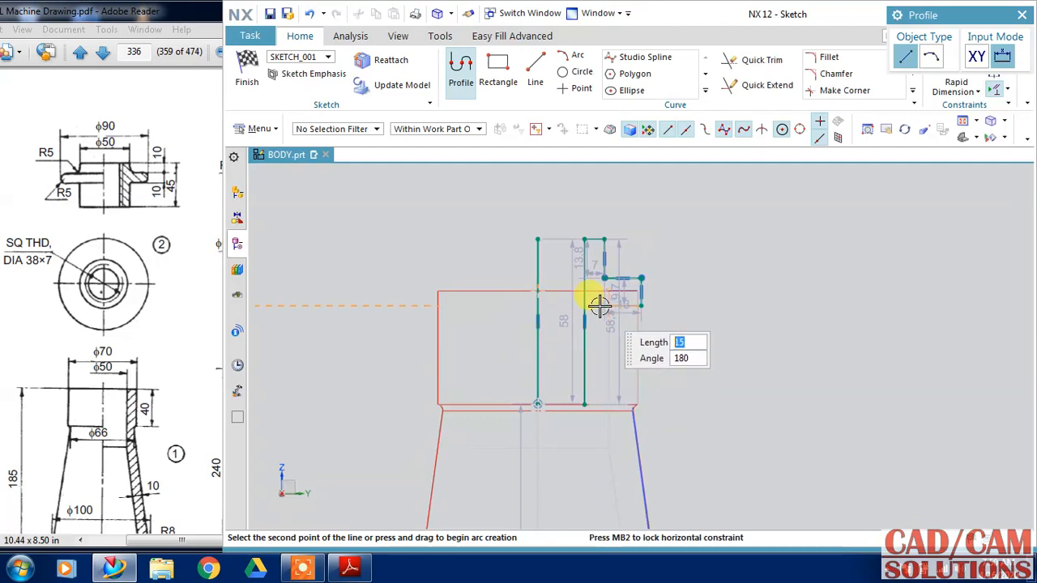
scroll(601, 306, up, 4)
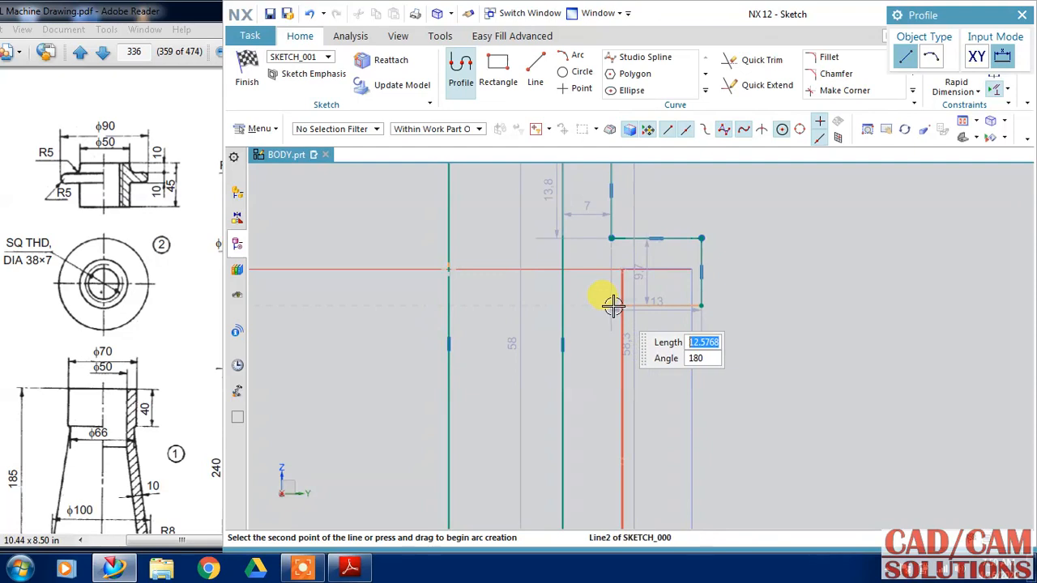
click(608, 303)
scroll(609, 341, down, 4)
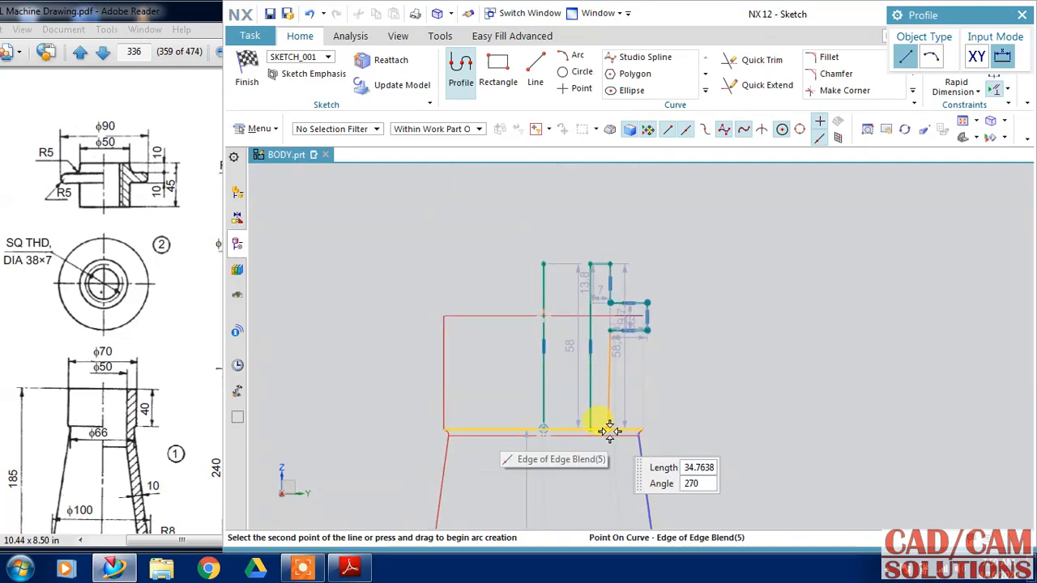
scroll(609, 431, up, 3)
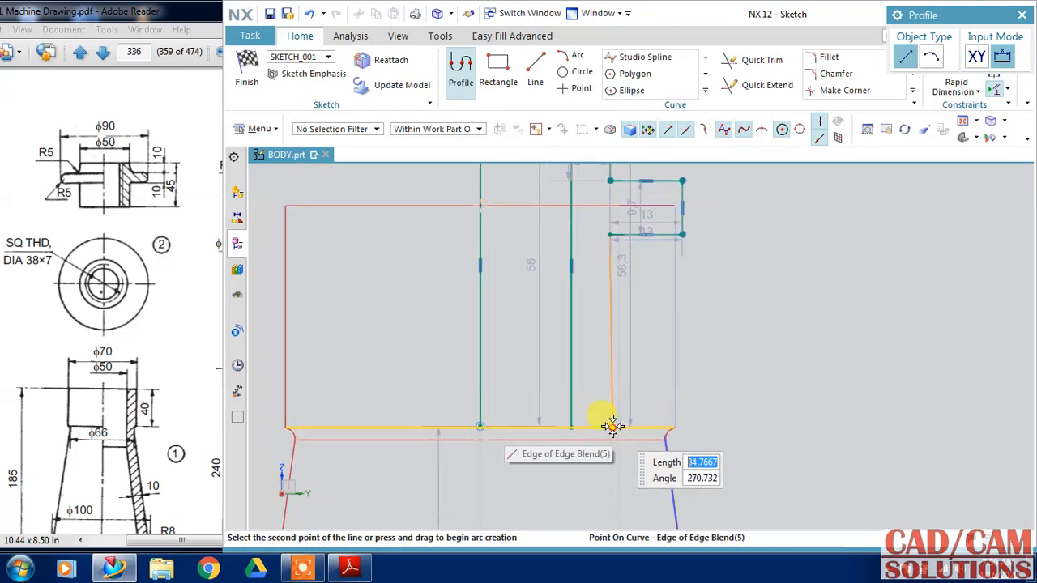
click(606, 425)
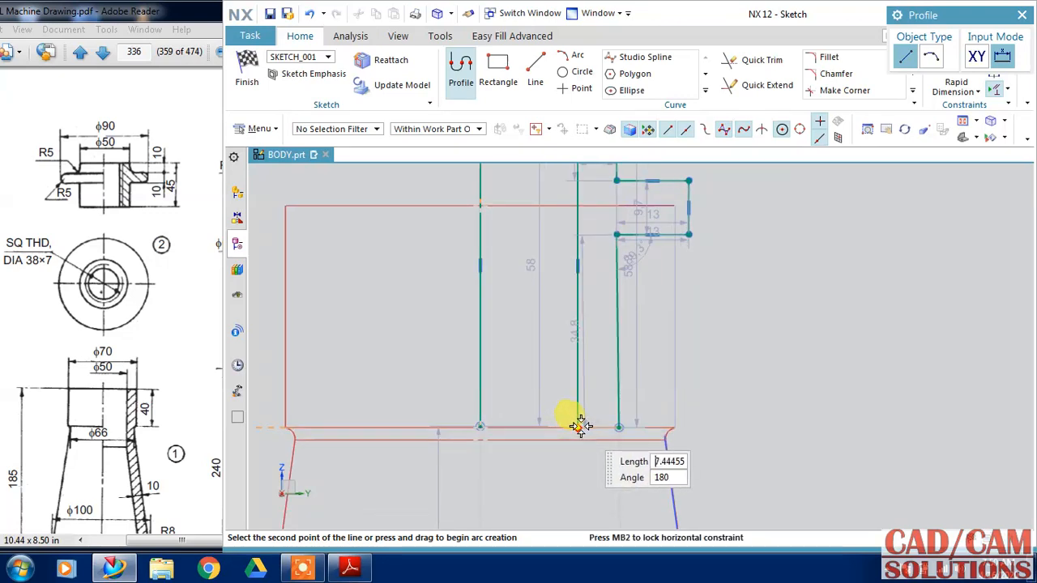
click(578, 427)
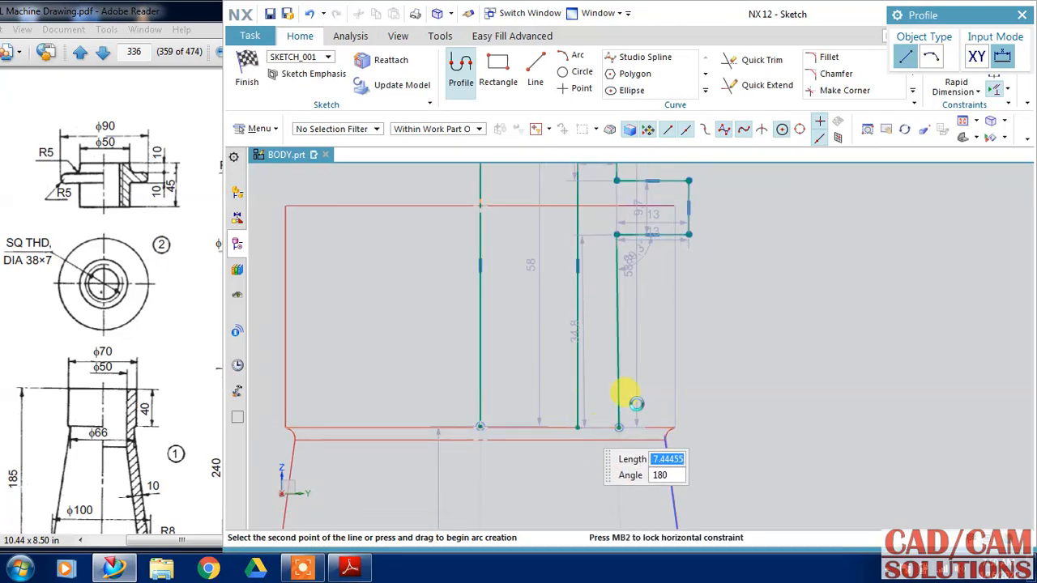
key(Escape)
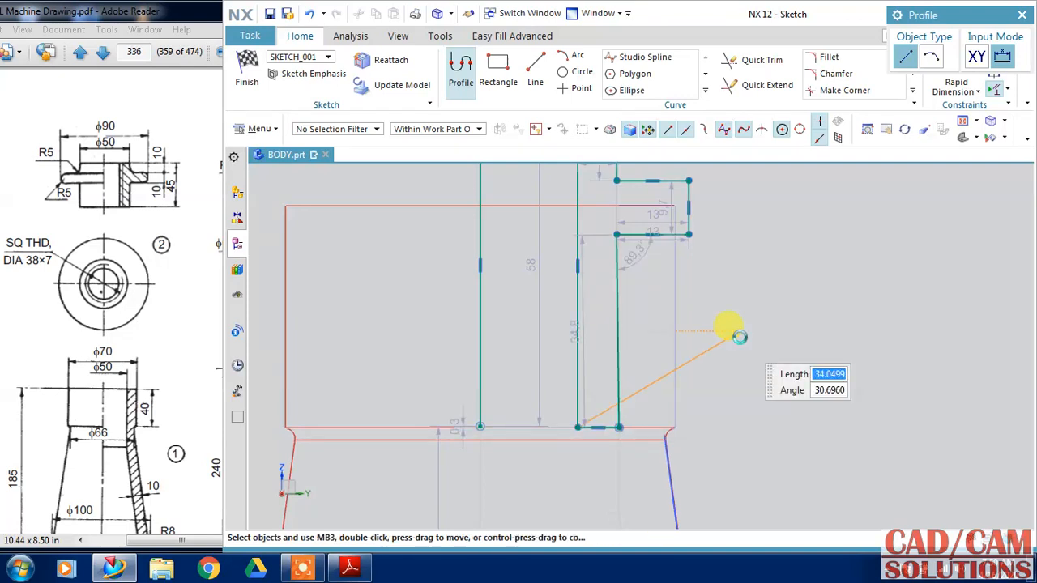
Step: Set the vertical centre line's length to 45 mm
scroll(740, 336, down, 4)
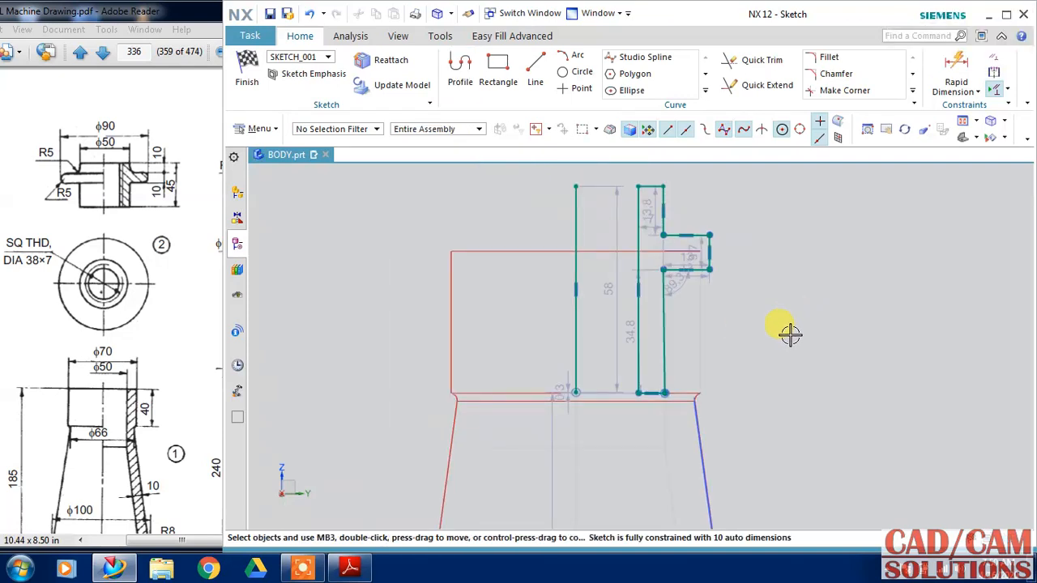
scroll(790, 336, down, 1)
mouse_move(808, 263)
shift+middle_down()
mouse_move(792, 296)
mouse_move(756, 266)
shift+middle_up()
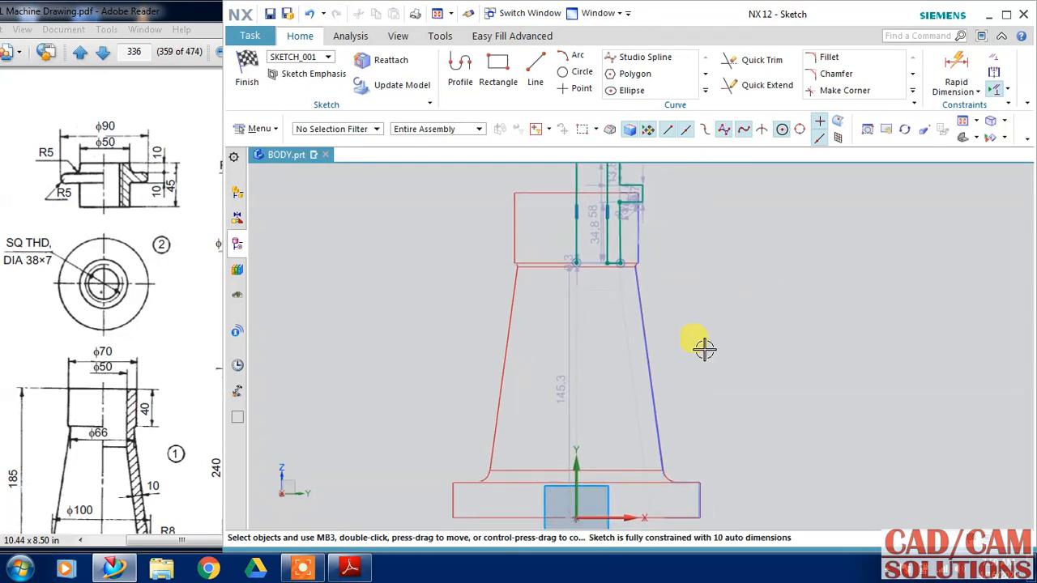
shift+middle_drag(698, 281, 698, 395)
scroll(680, 308, up, 3)
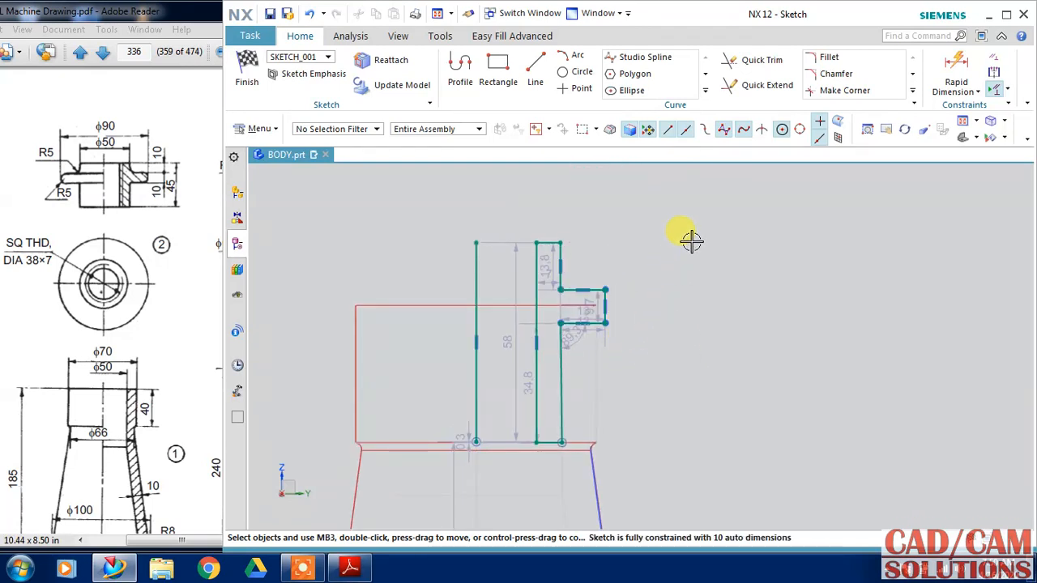
double_click(516, 261)
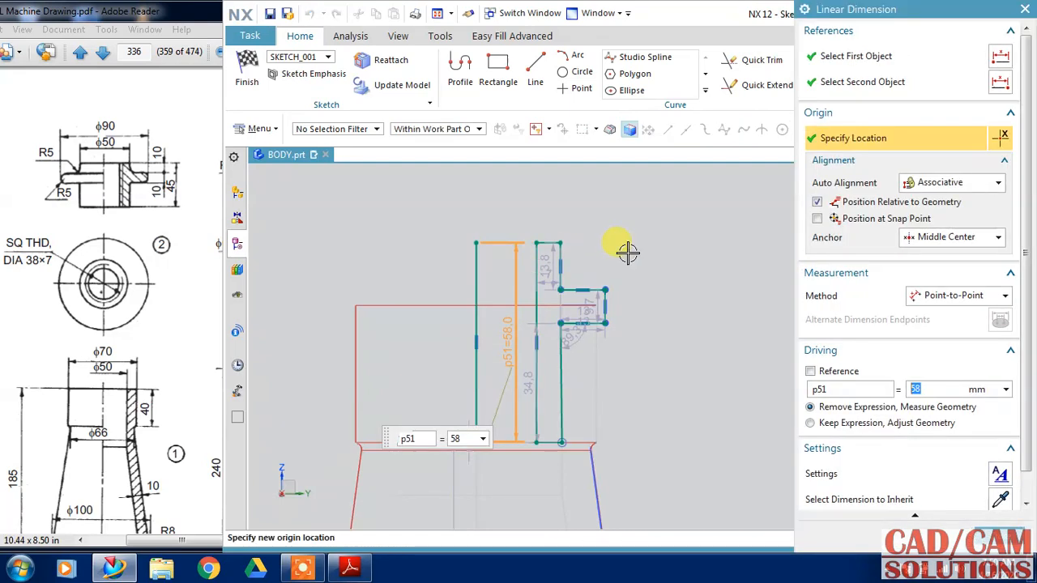
key(Return)
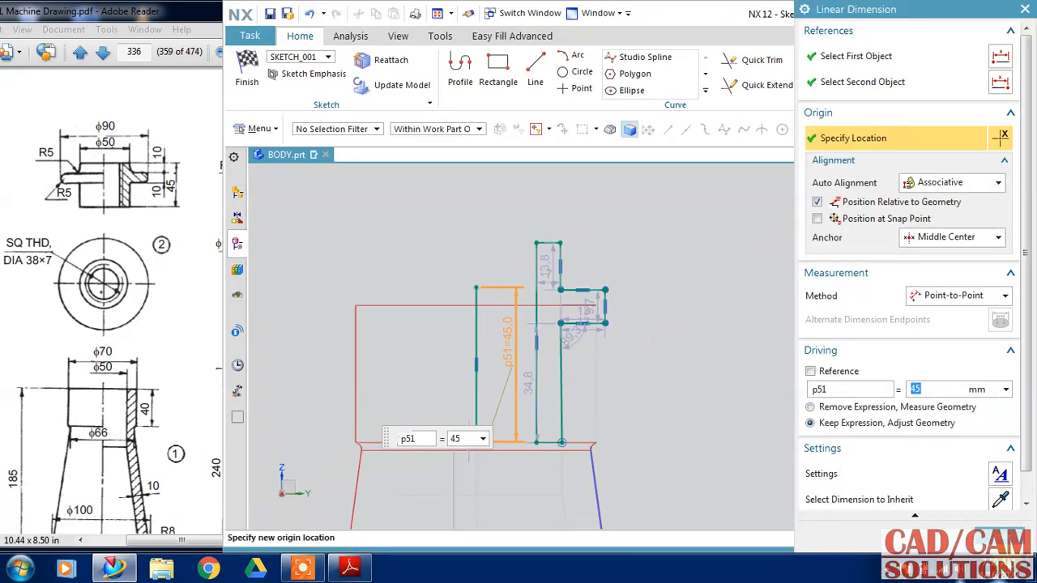
click(1000, 537)
Step: Move the height dimension of the outer line under the flange outside the profile and set it to 25 mm
scroll(588, 379, up, 1)
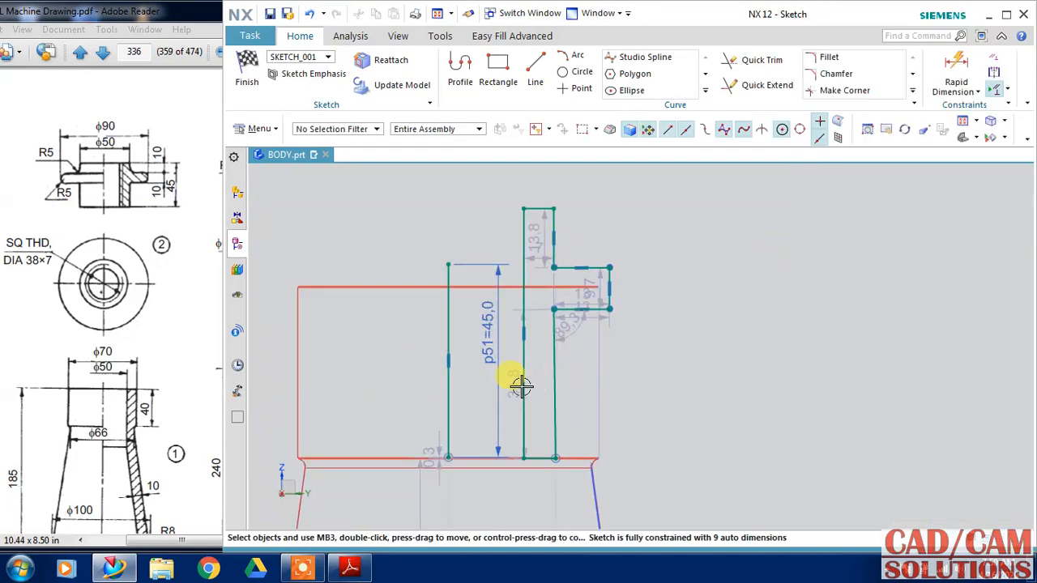
drag(560, 391, 640, 393)
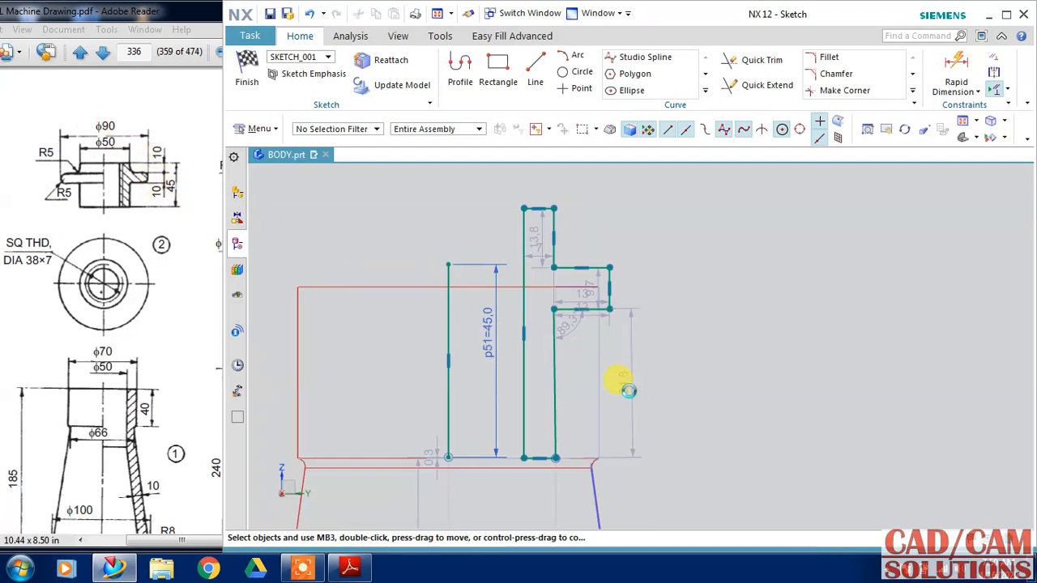
double_click(624, 383)
text(2)
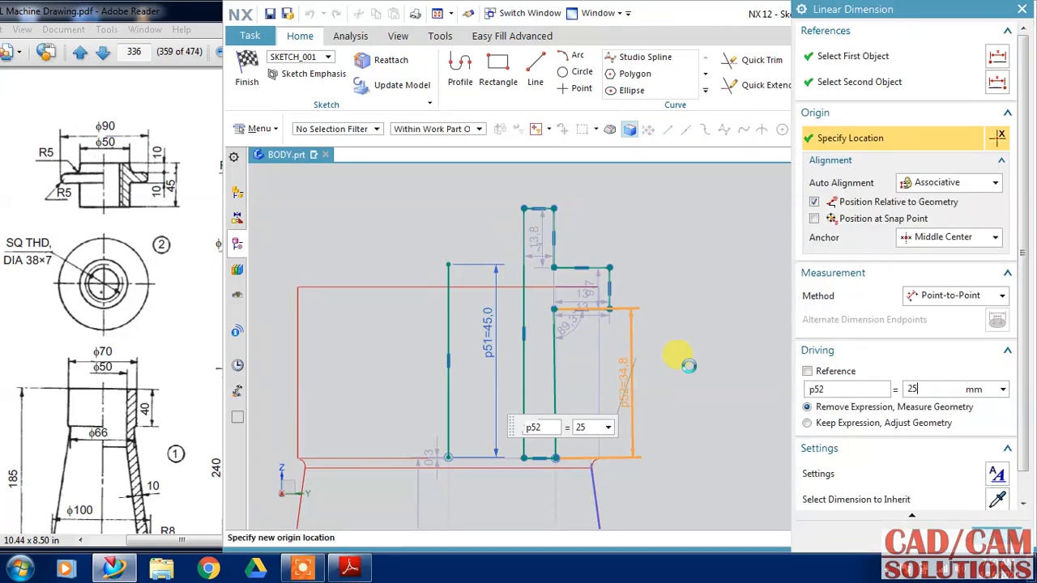
text(5)
key(Return)
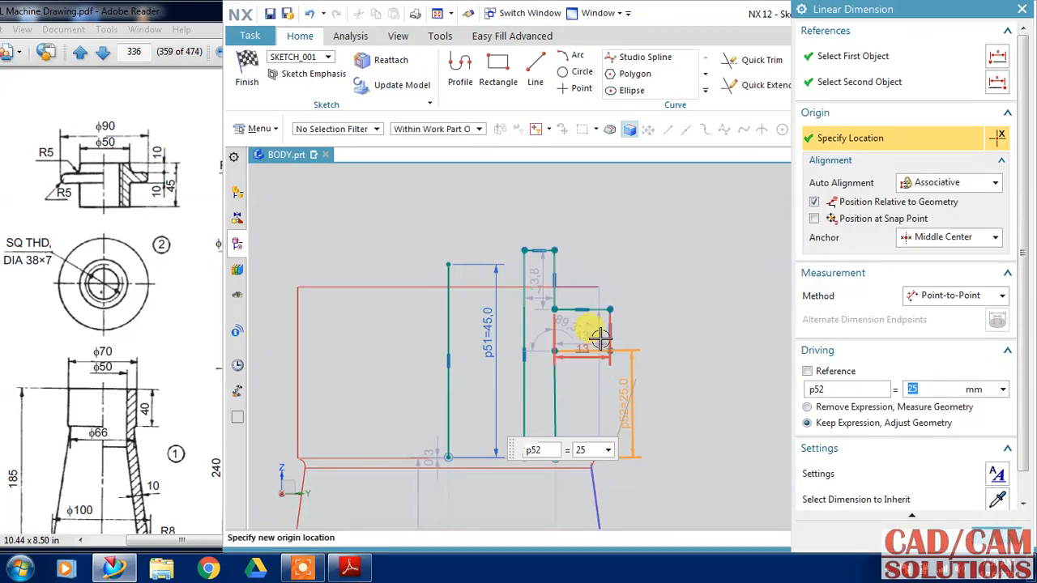
Step: Set the flange thickness to 10 mm and the height of the shoulder above the flange to 10 mm
double_click(597, 333)
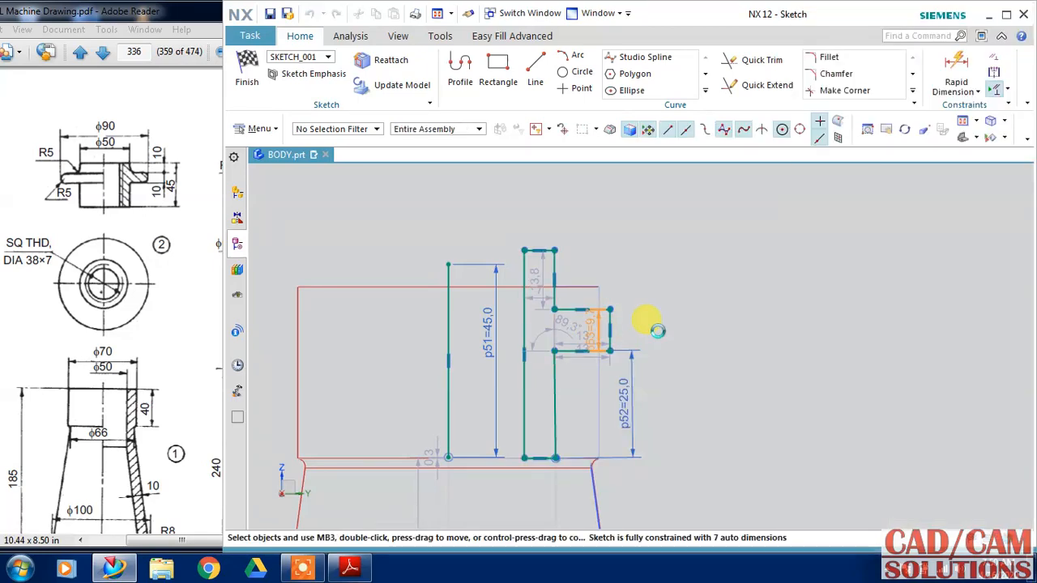
text(10)
key(Return)
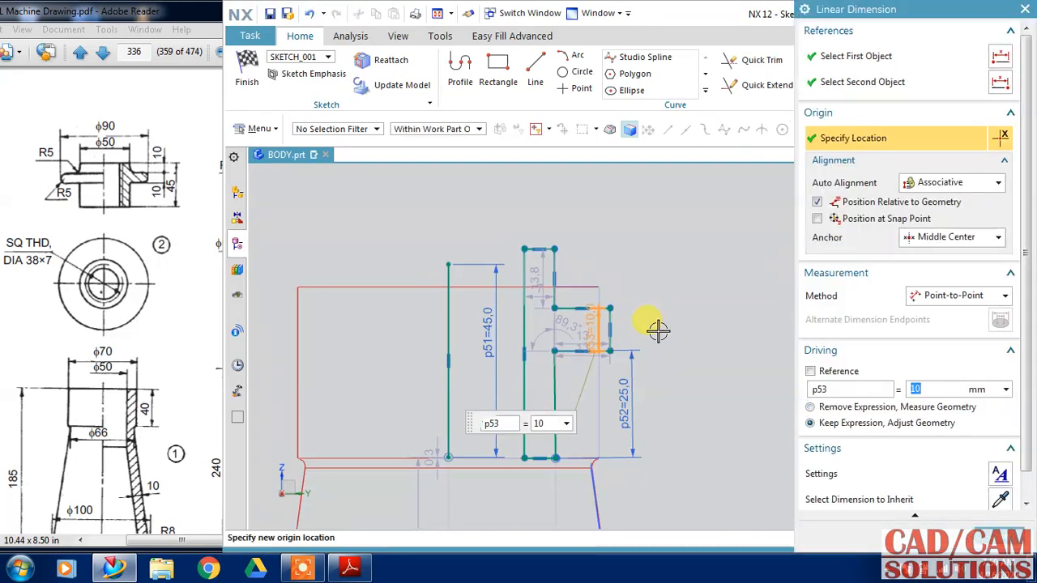
double_click(538, 272)
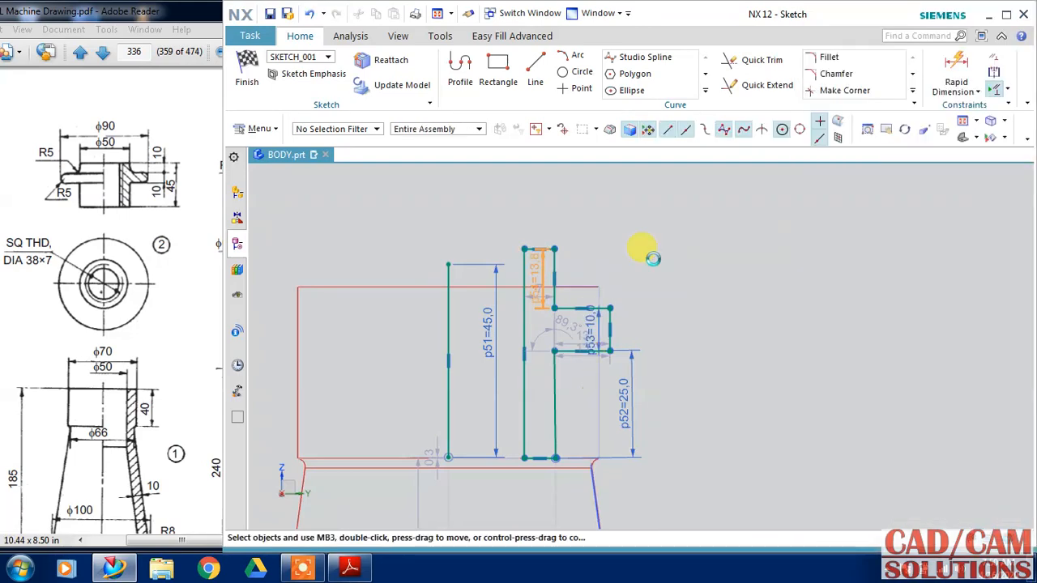
text(1)
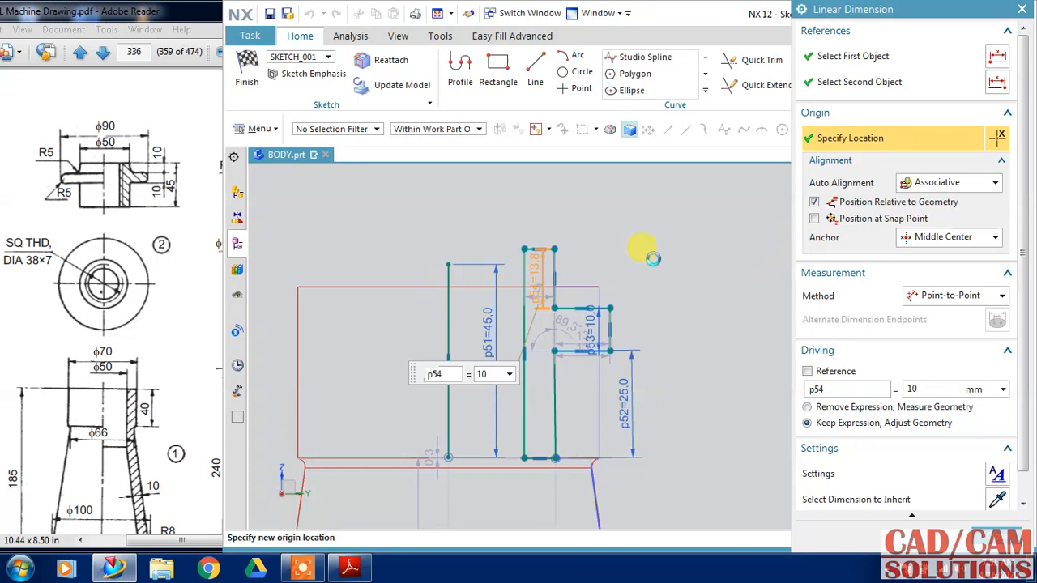
text(0)
key(Return)
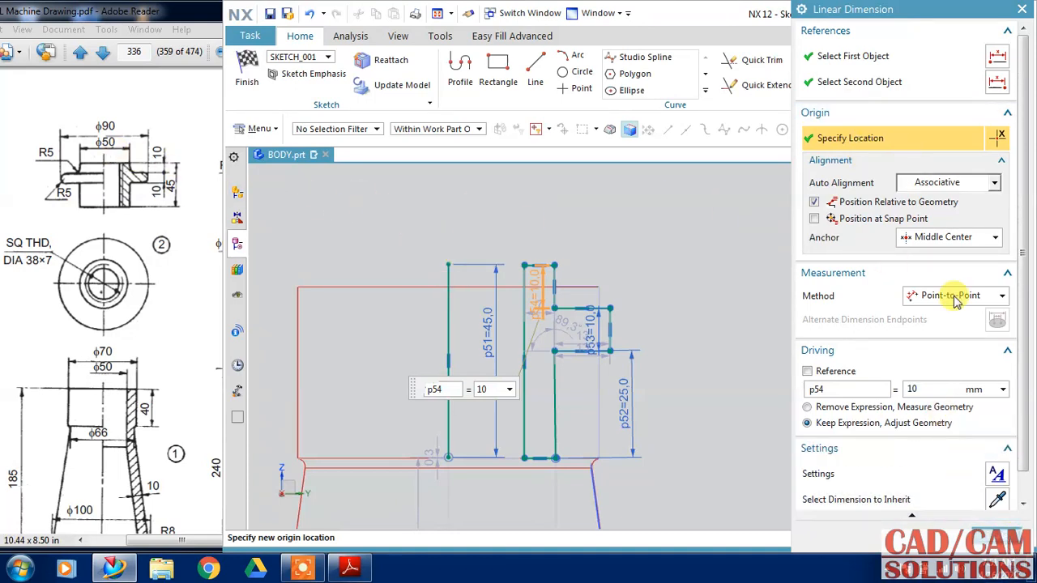
click(1003, 535)
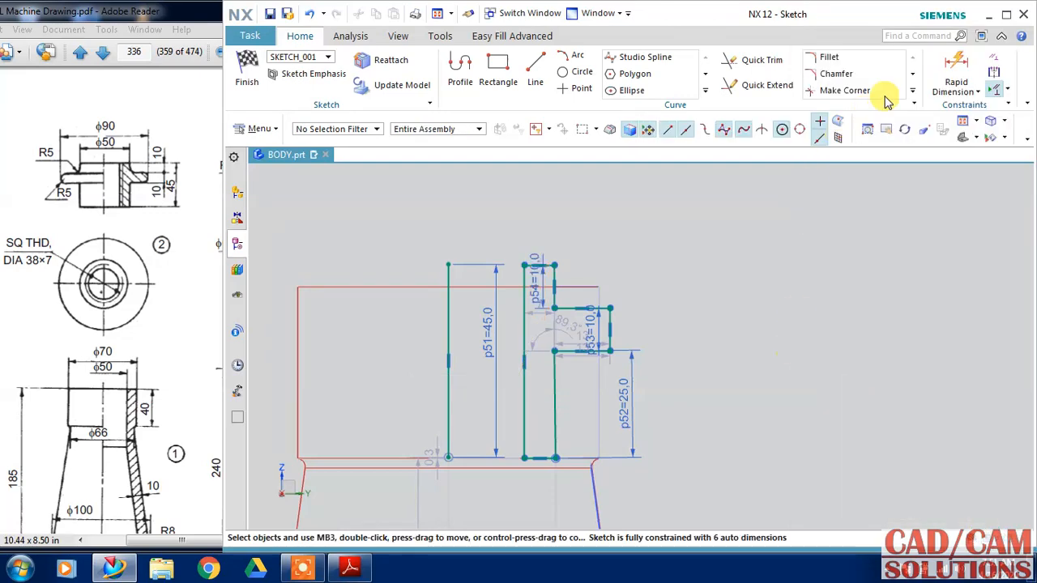
Step: Dimension the horizontal distance from the centre line to the profile's inner line as 19 mm
click(956, 83)
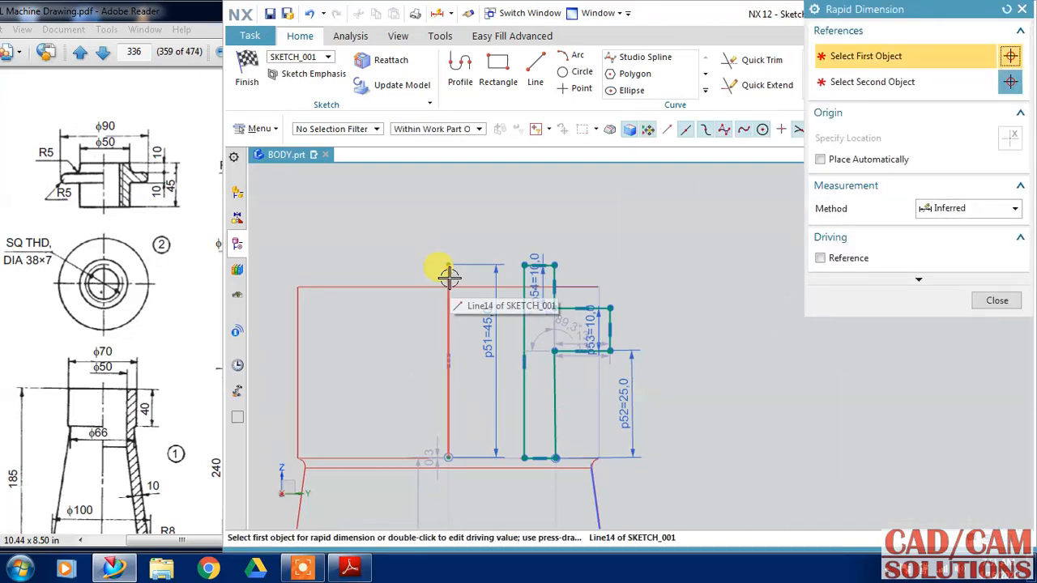
click(449, 278)
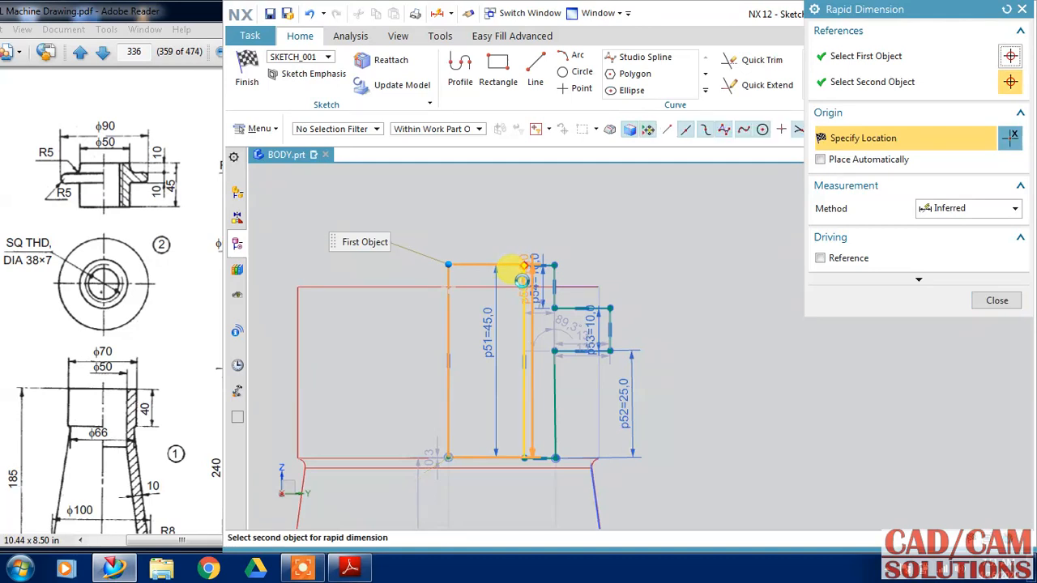
click(524, 276)
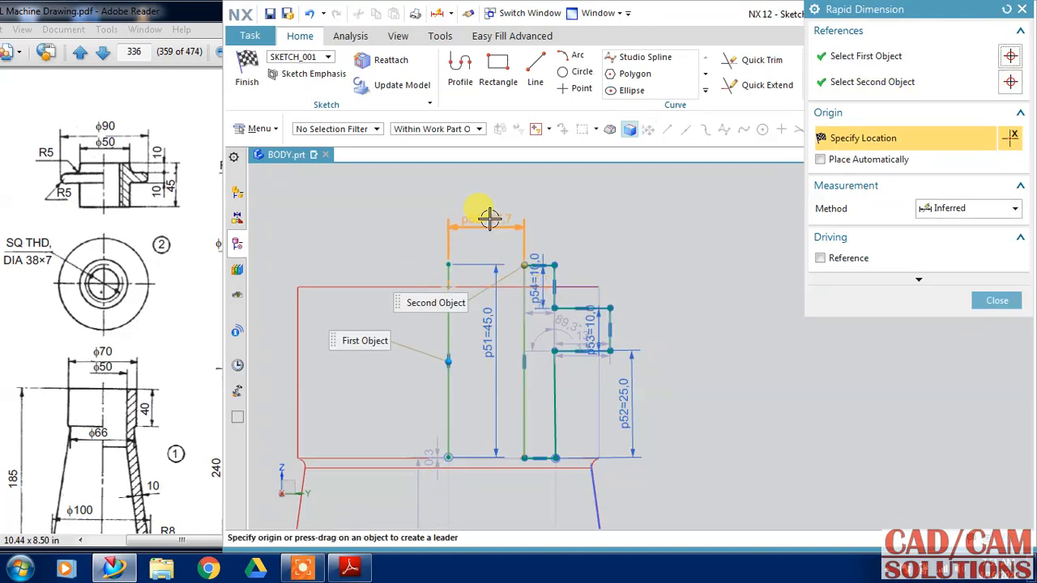
click(489, 219)
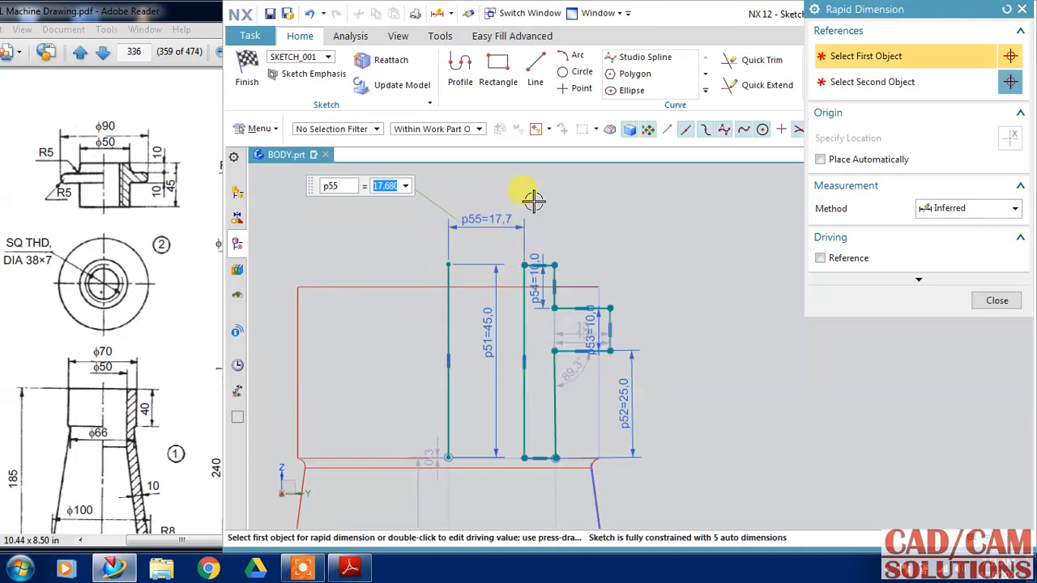
key(Return)
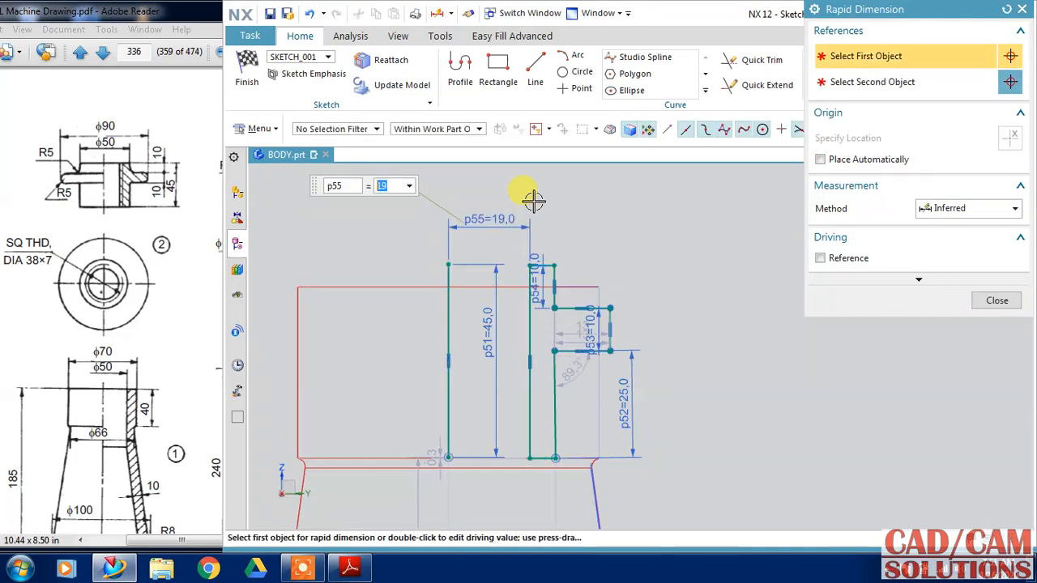
Step: Dimension the distance from the centre line to the shoulder's outer line above the flange as 25 mm
click(447, 270)
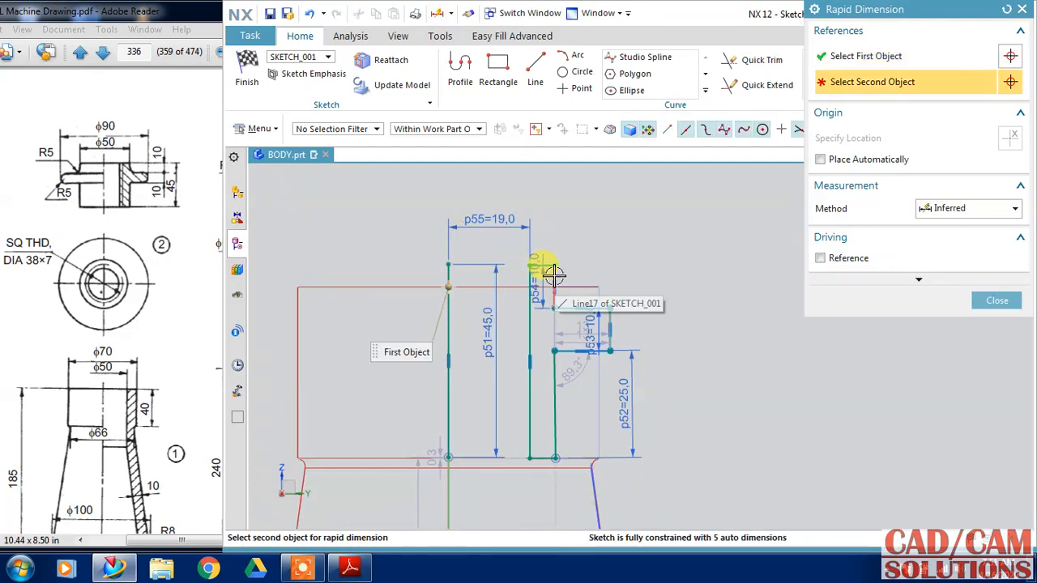
click(554, 273)
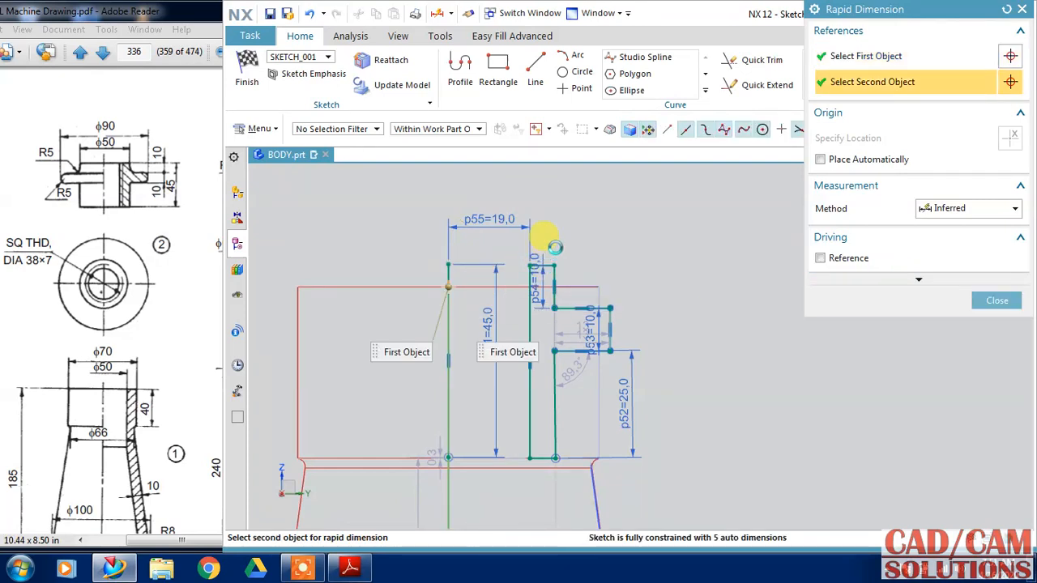
click(630, 201)
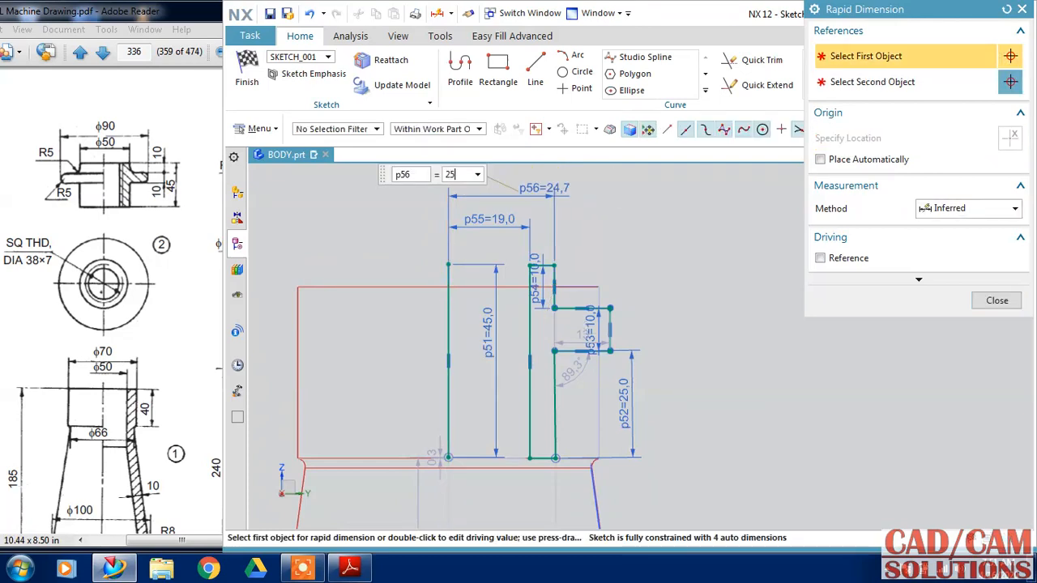
key(Return)
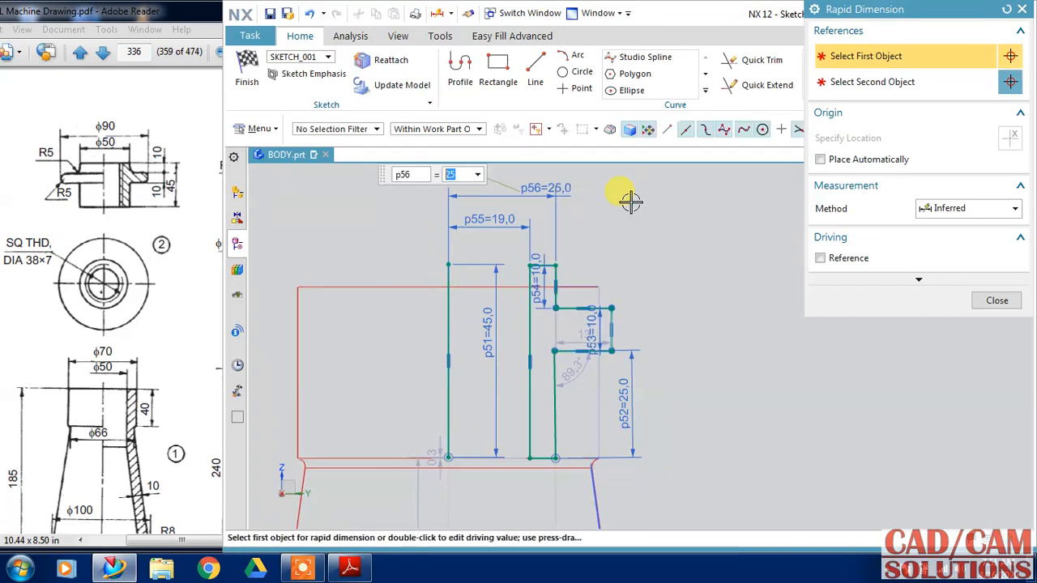
Step: Dimension the distance from the centre line to the flange's outer edge as 45 mm and end dimensioning
click(448, 319)
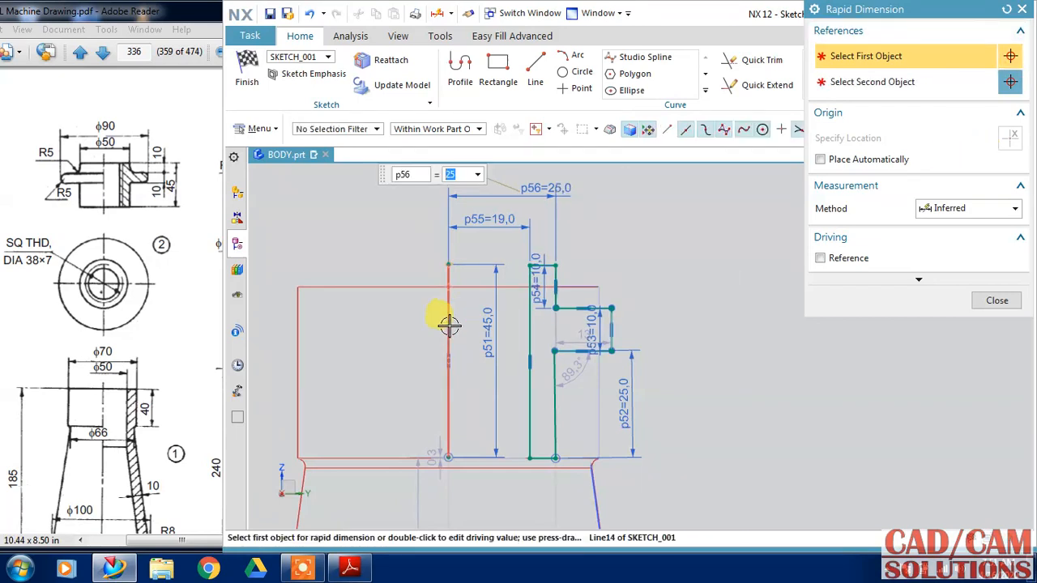
click(611, 330)
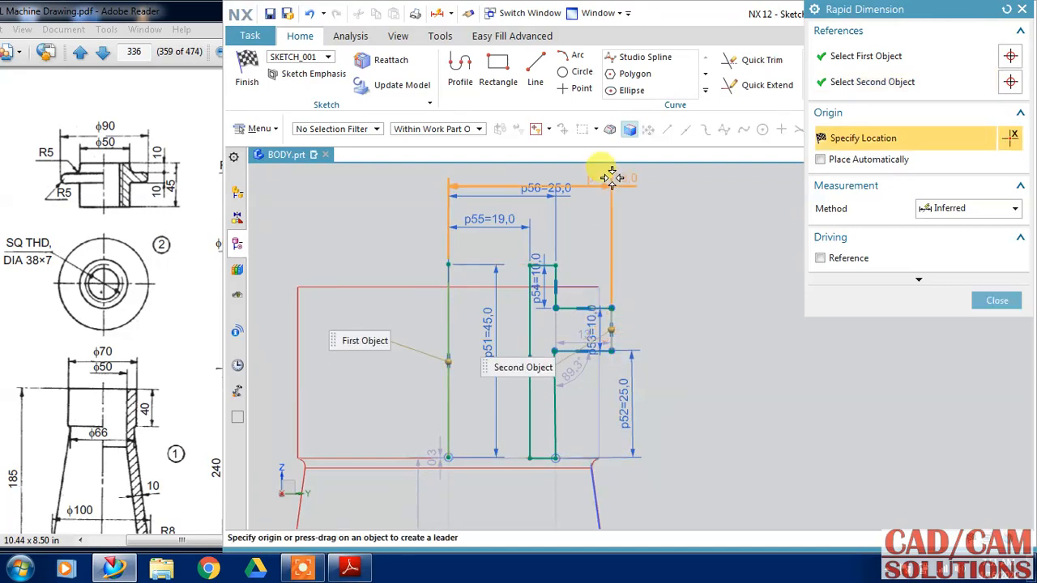
click(612, 178)
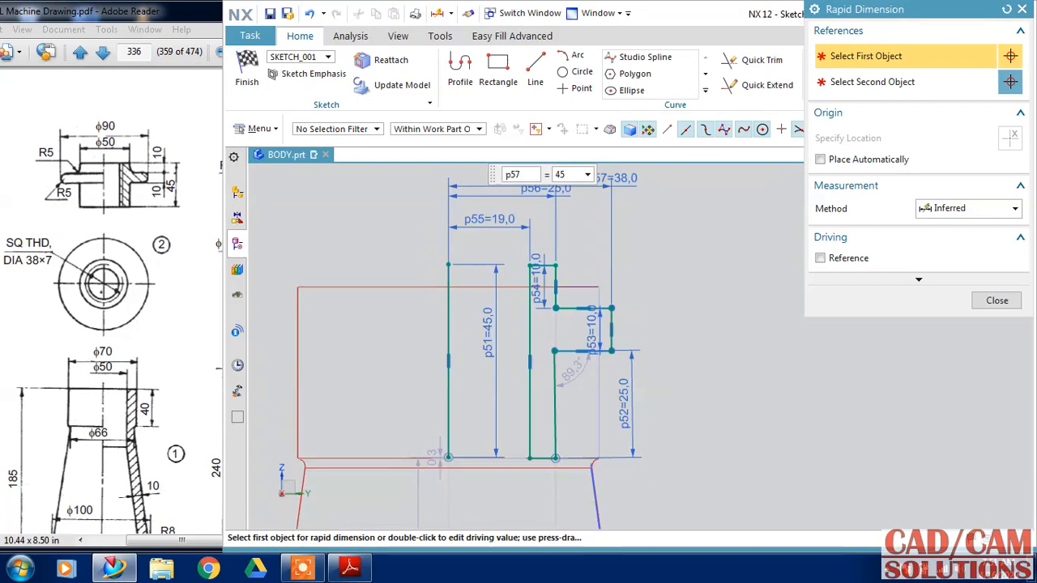
key(Return)
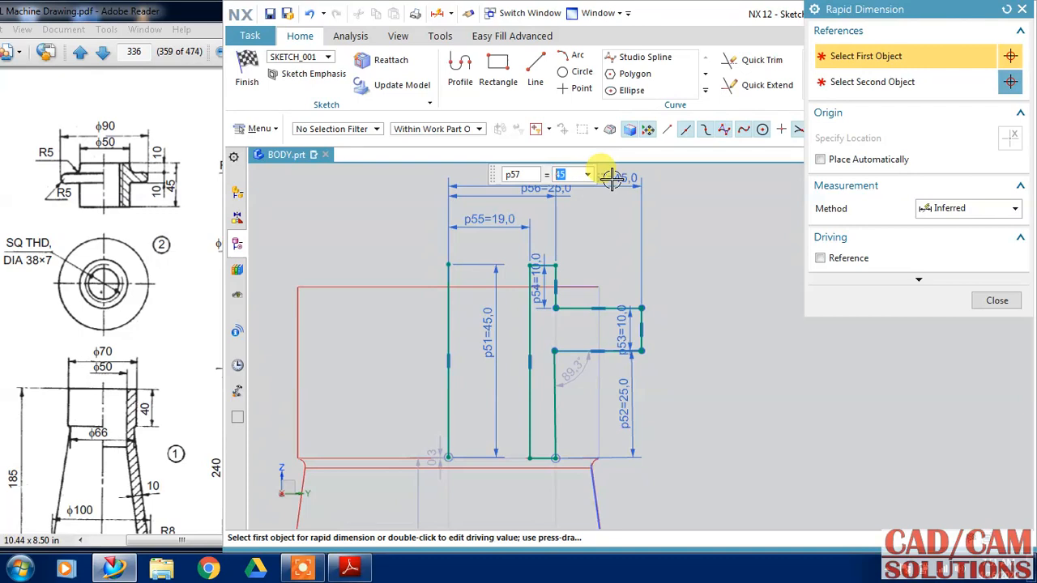
click(995, 300)
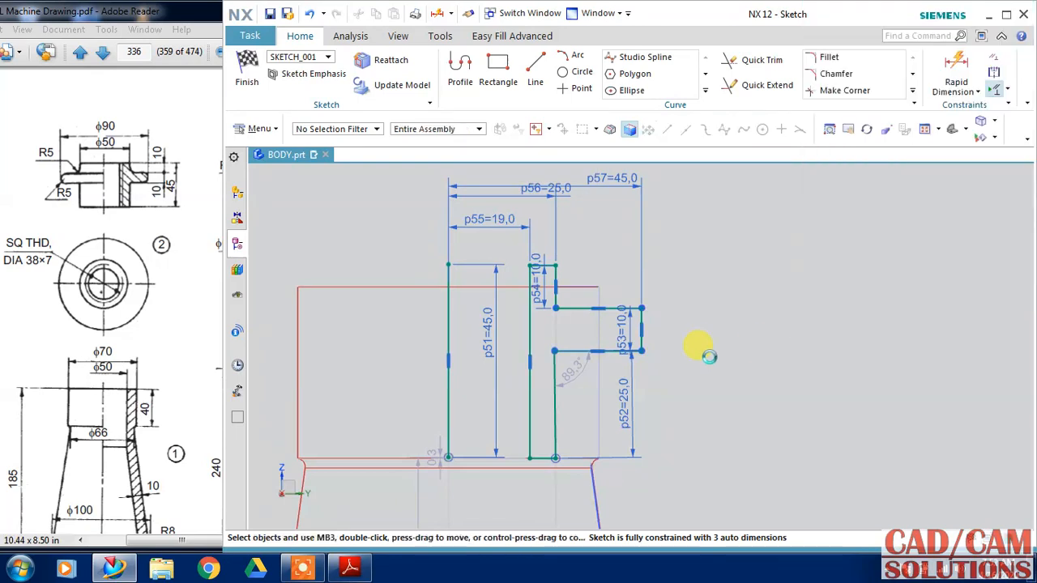
Step: Constrain the slanted outer line under the flange to vertical and align the base line with the centre line's lower endpoint
click(554, 417)
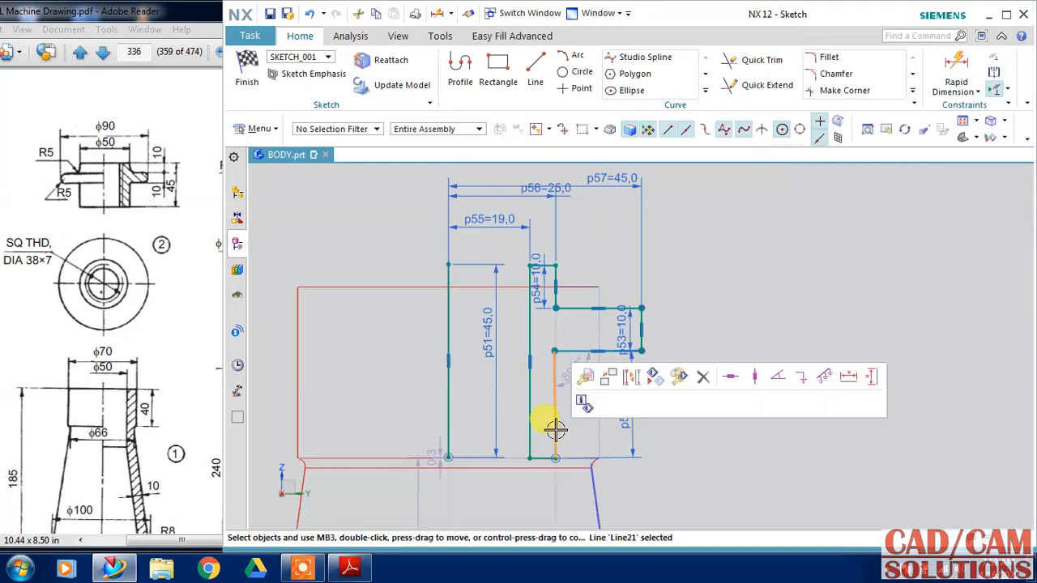
click(754, 377)
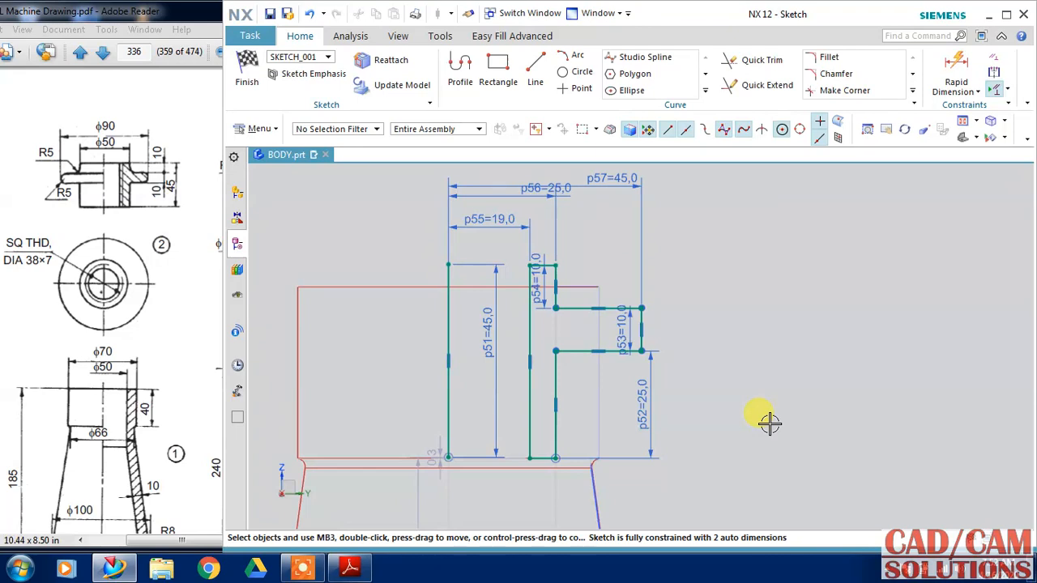
click(541, 459)
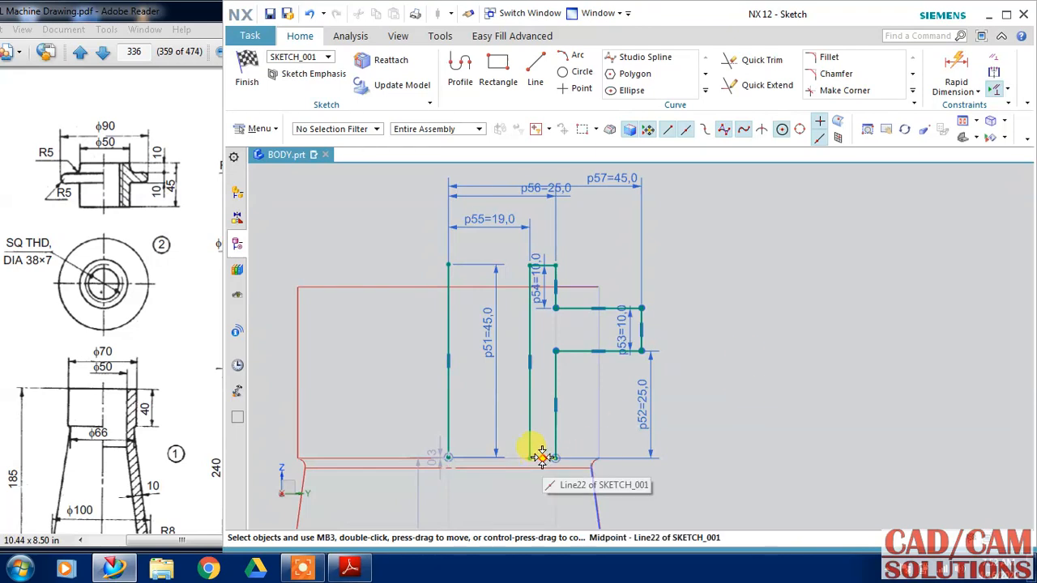
click(447, 458)
click(503, 436)
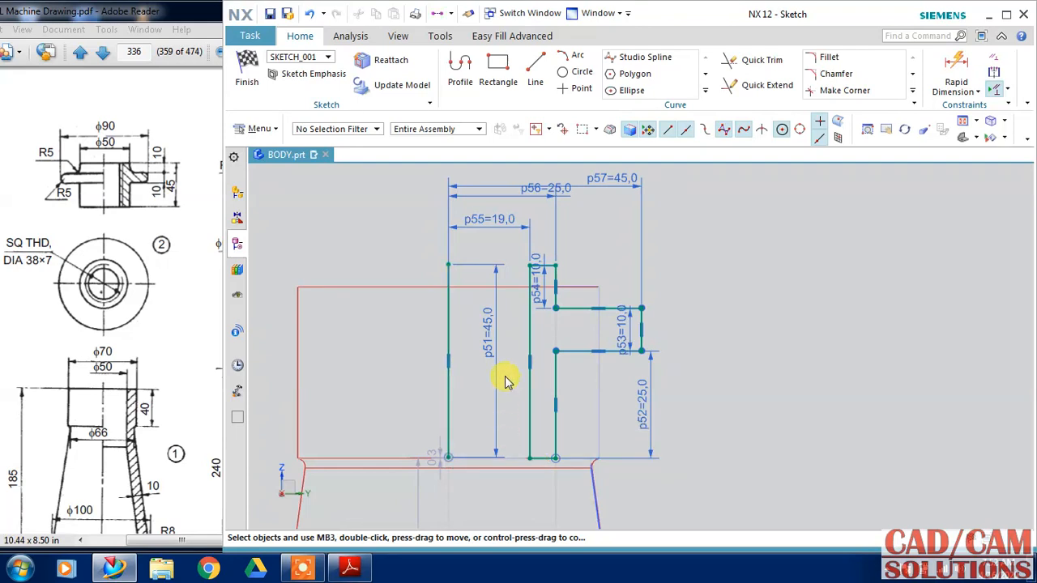
Step: Align the profile's top line with the centre line's upper endpoint and finish the sketch
click(541, 267)
click(450, 264)
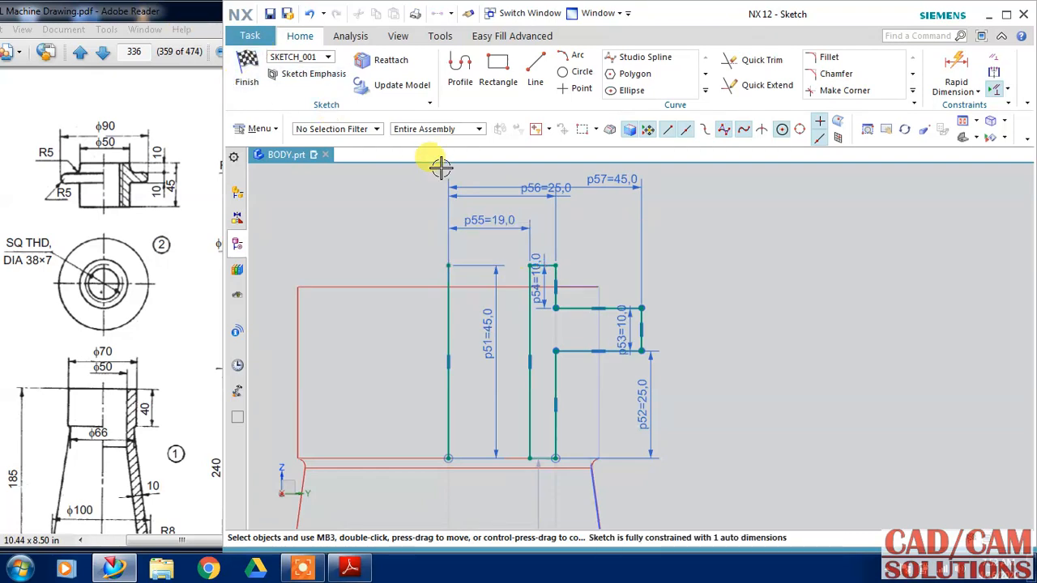
click(247, 72)
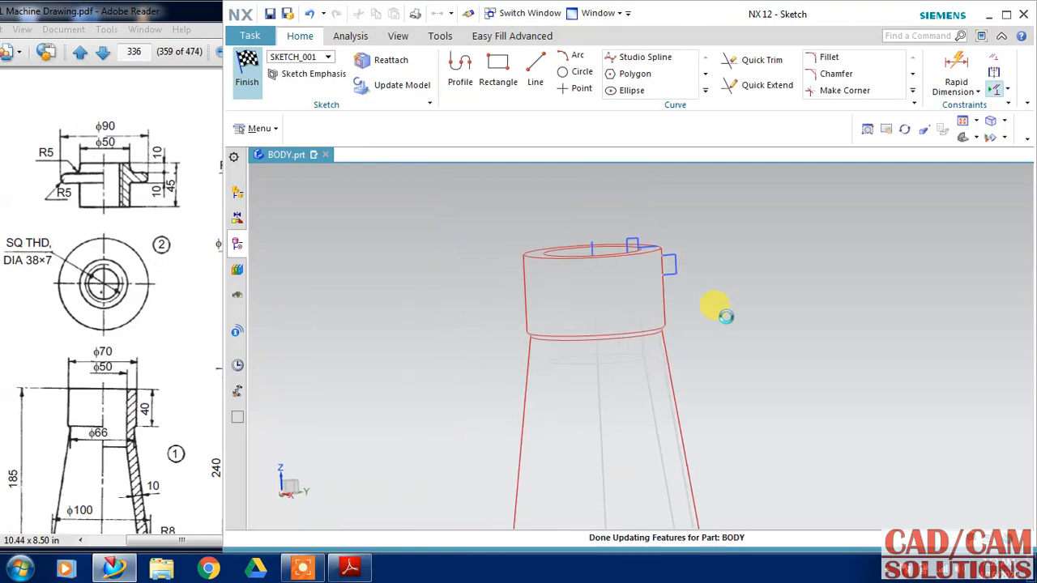
Step: Revolve the nut's closed half-profile 360° about the sketched centre line as a separate solid, with Boolean set to None
scroll(752, 216, up, 2)
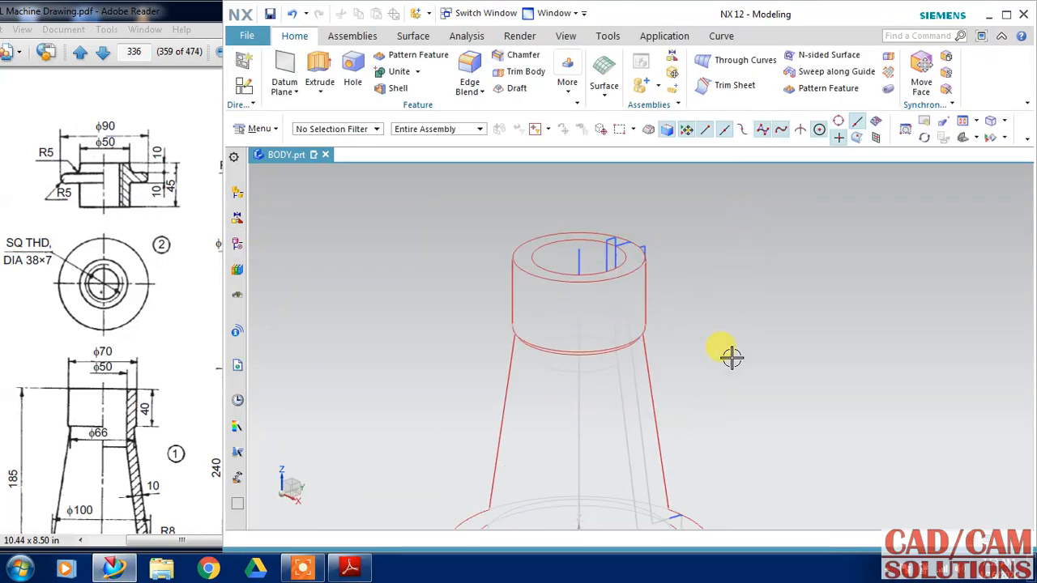
right_drag(732, 357, 735, 267)
scroll(694, 225, up, 2)
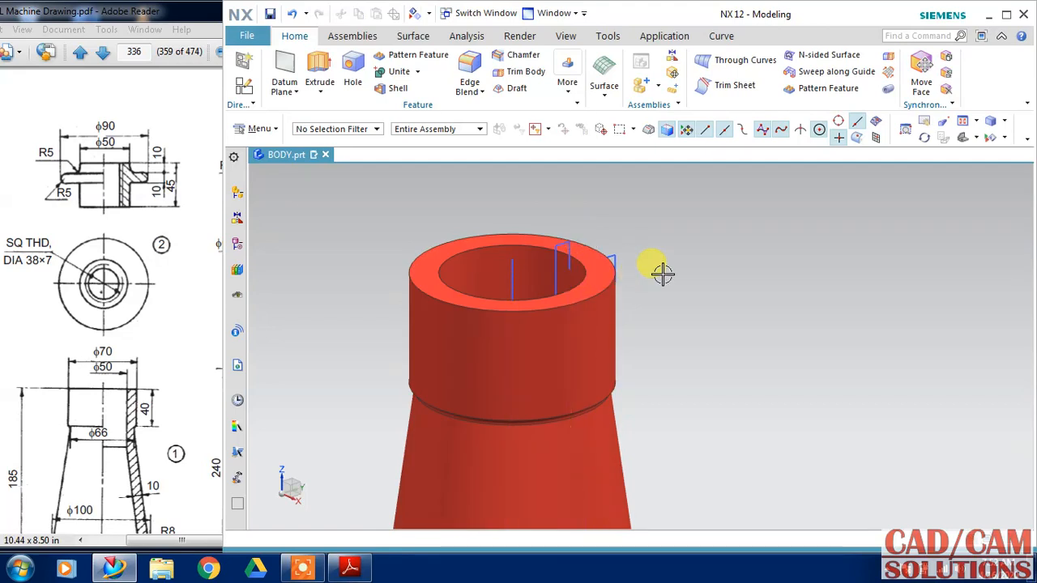
click(320, 91)
click(331, 127)
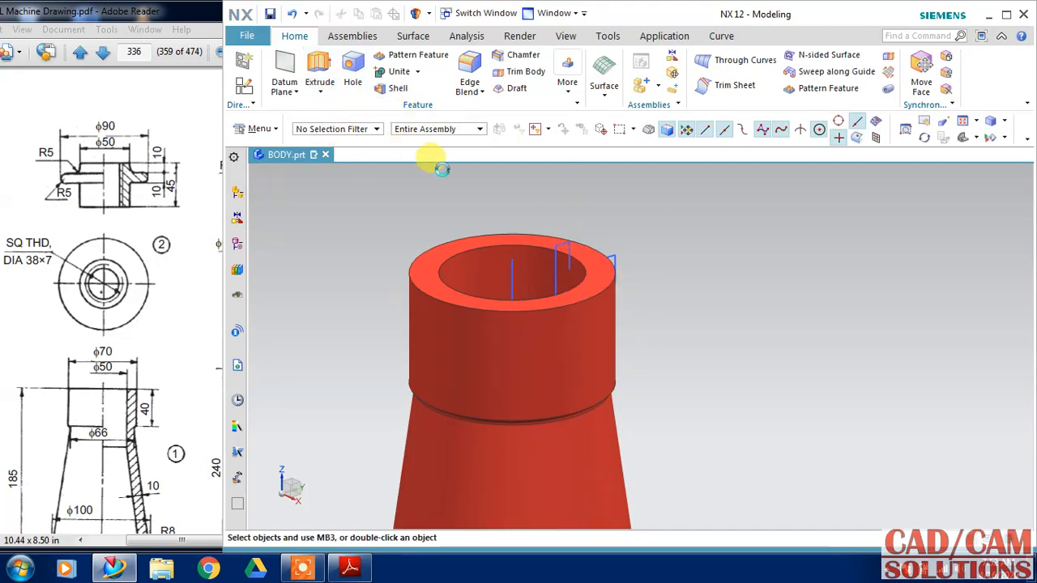
click(616, 243)
click(837, 140)
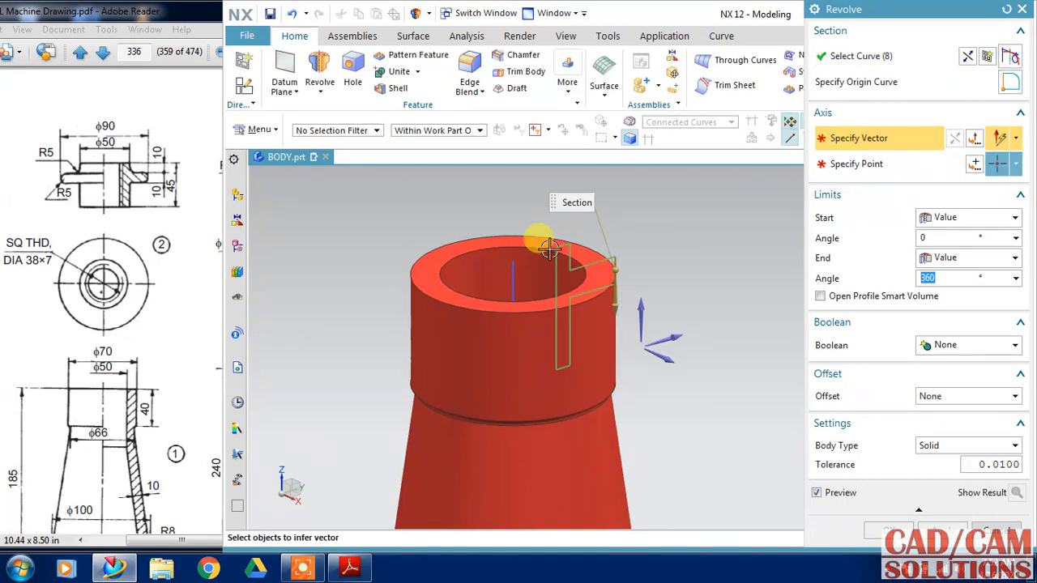
click(513, 276)
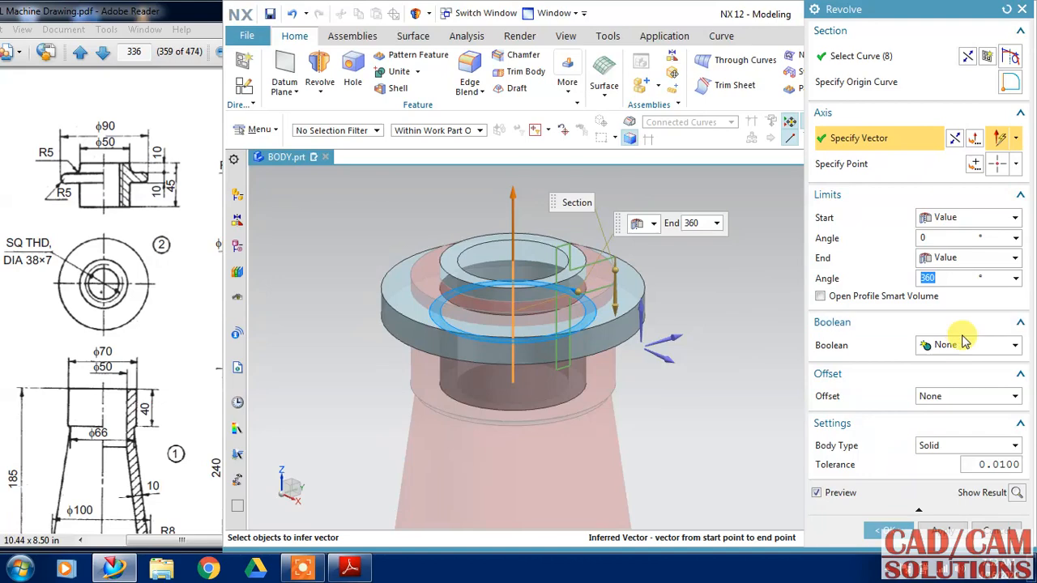
click(889, 530)
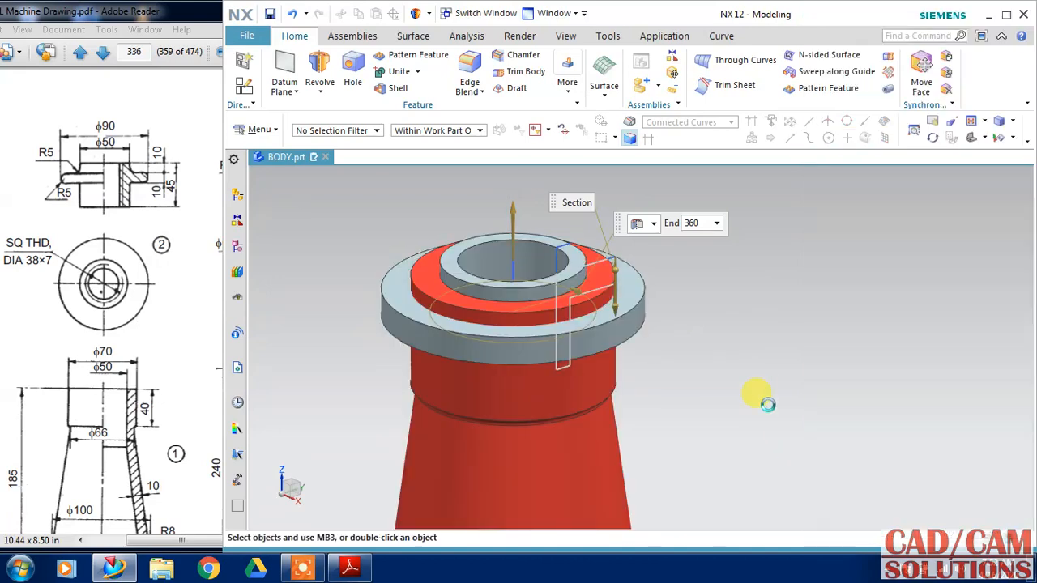
Step: Apply a 5 mm edge blend to the upper and lower outer edges of the nut's flange
middle_drag(748, 357, 721, 343)
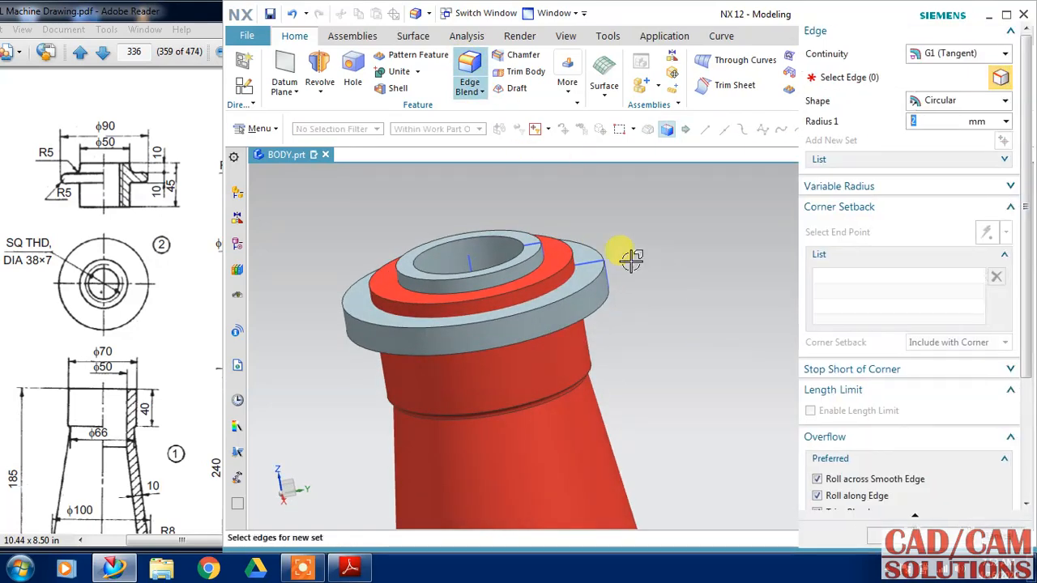
click(606, 272)
click(614, 300)
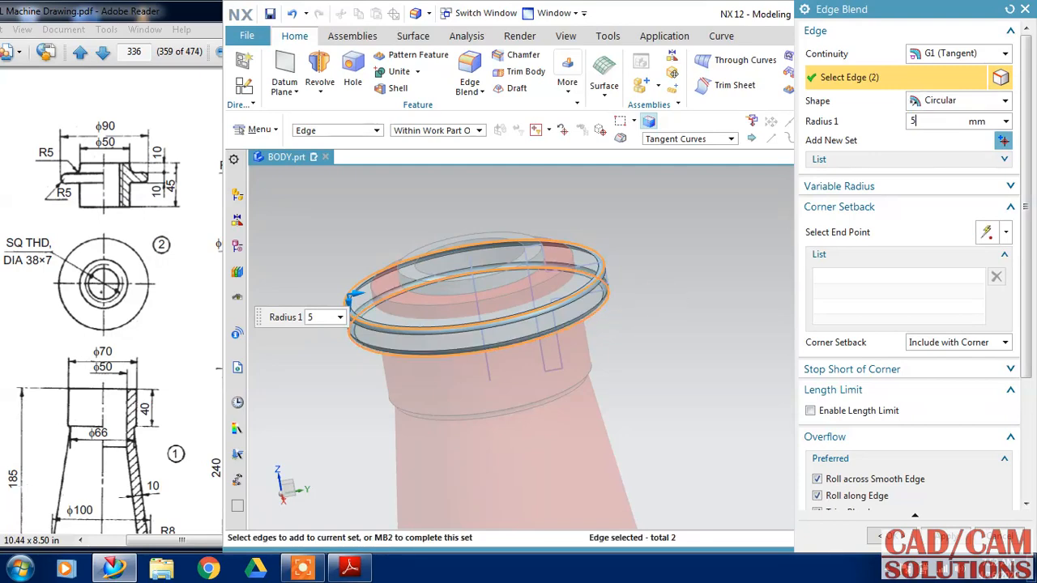
click(880, 537)
middle_drag(710, 300, 703, 299)
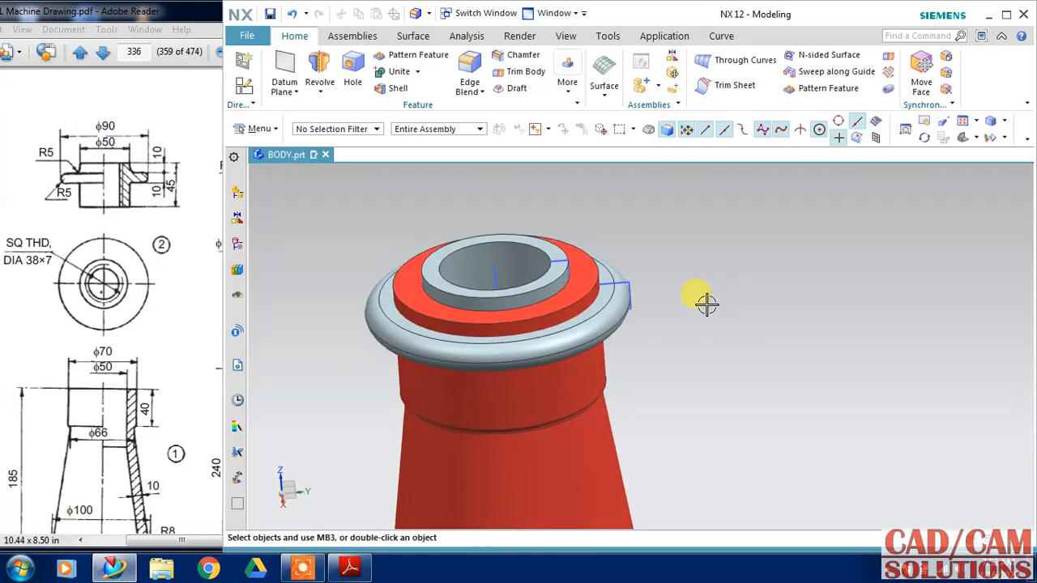
Step: Maximize the modeling window and examine the body's model history to identify which features form the nut
double_click(666, 15)
click(12, 177)
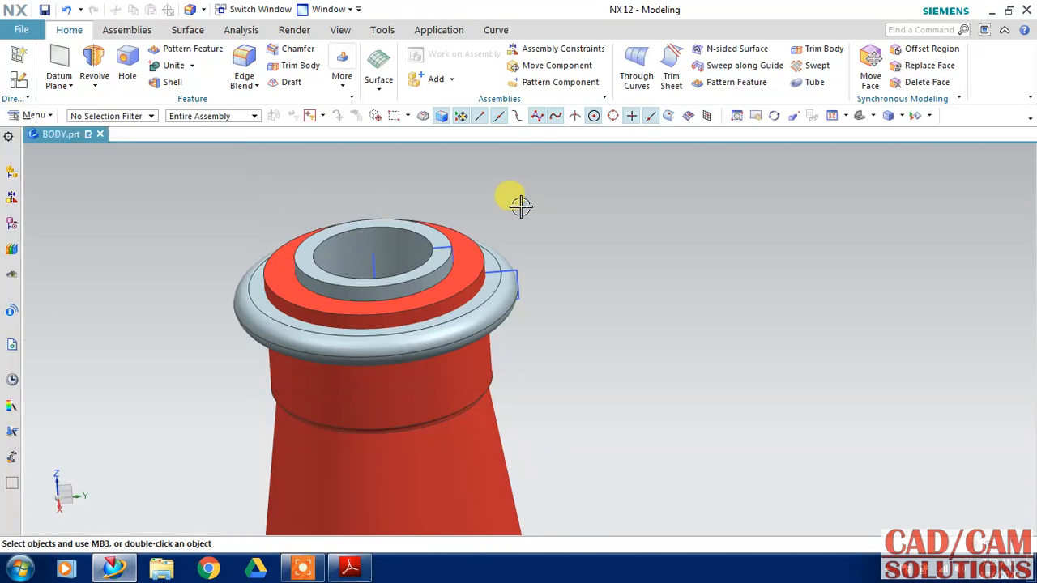
click(12, 173)
click(11, 224)
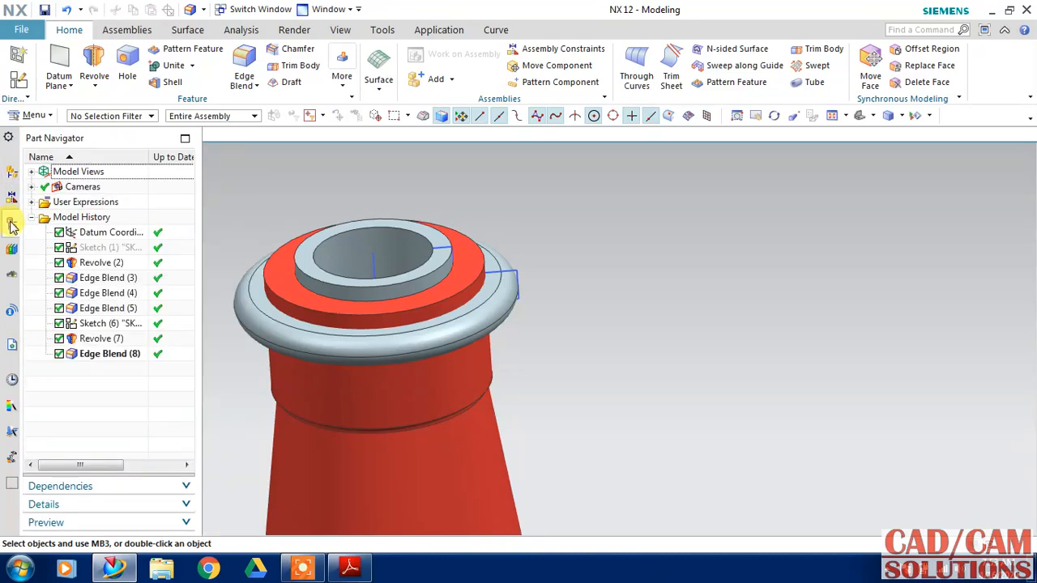
click(114, 354)
click(102, 339)
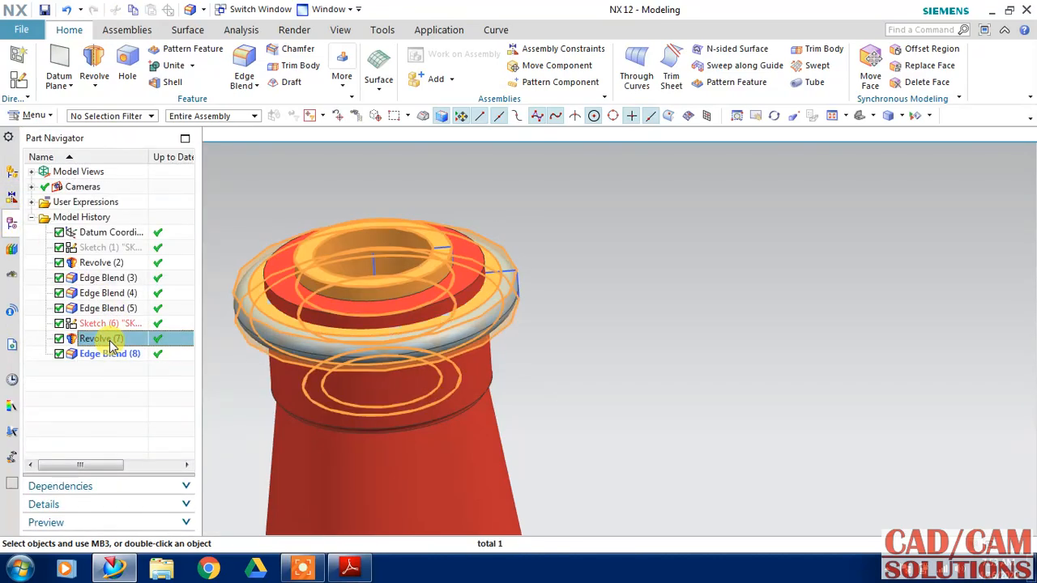
click(102, 293)
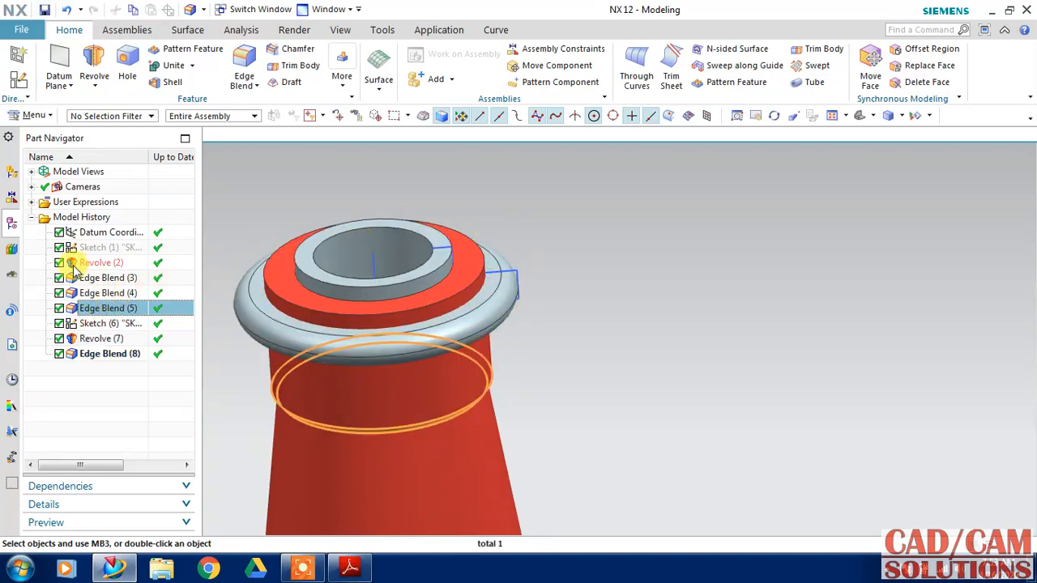
click(97, 278)
click(101, 294)
click(103, 309)
click(104, 324)
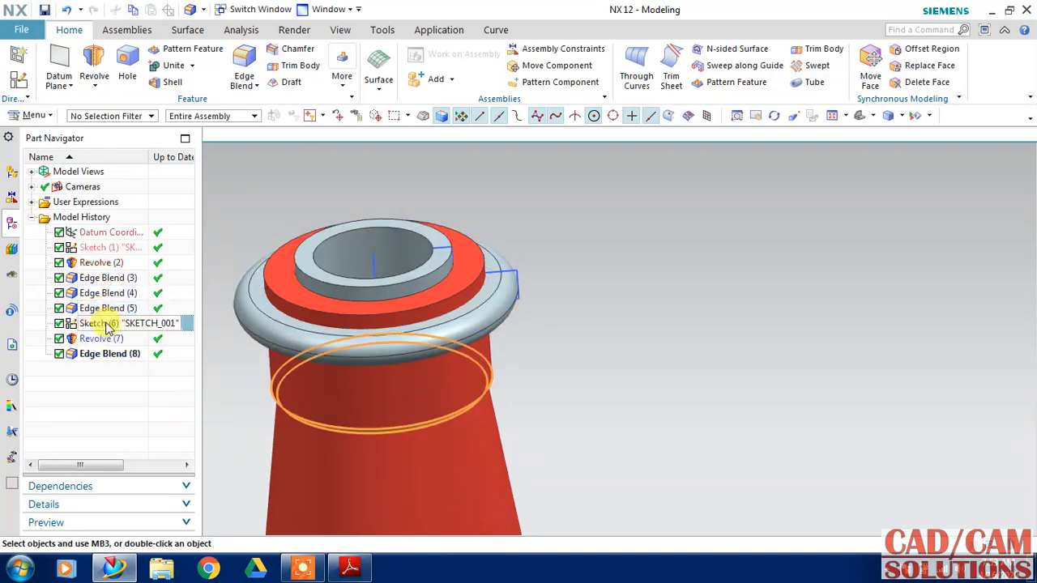
click(104, 338)
click(108, 354)
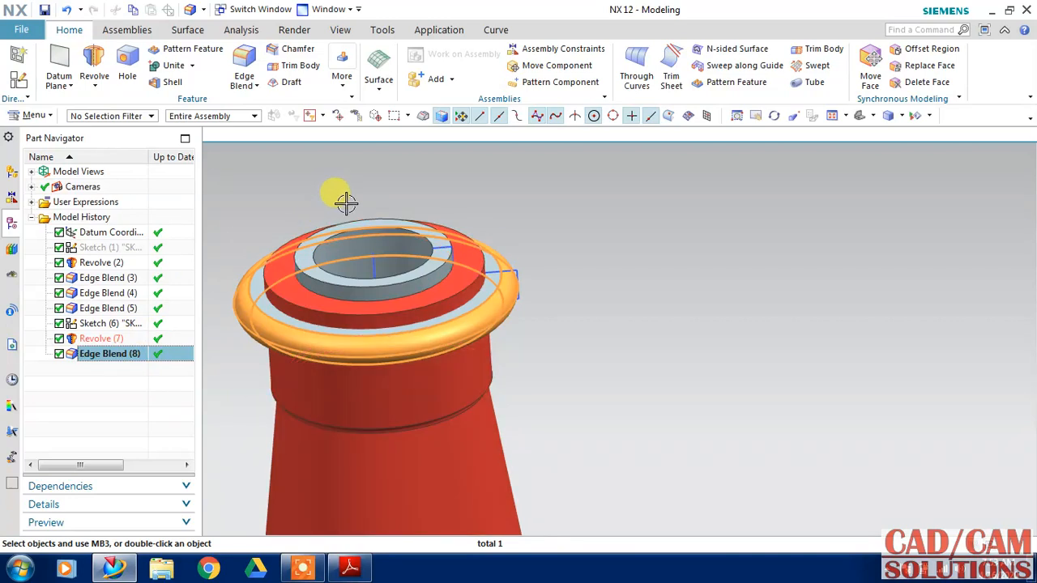
click(11, 199)
click(11, 175)
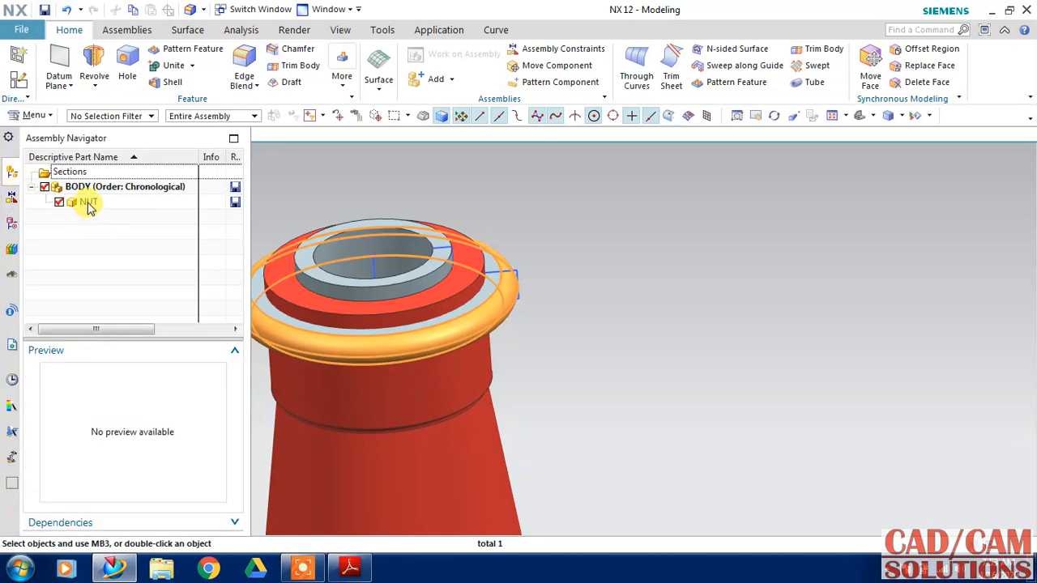
right_click(89, 205)
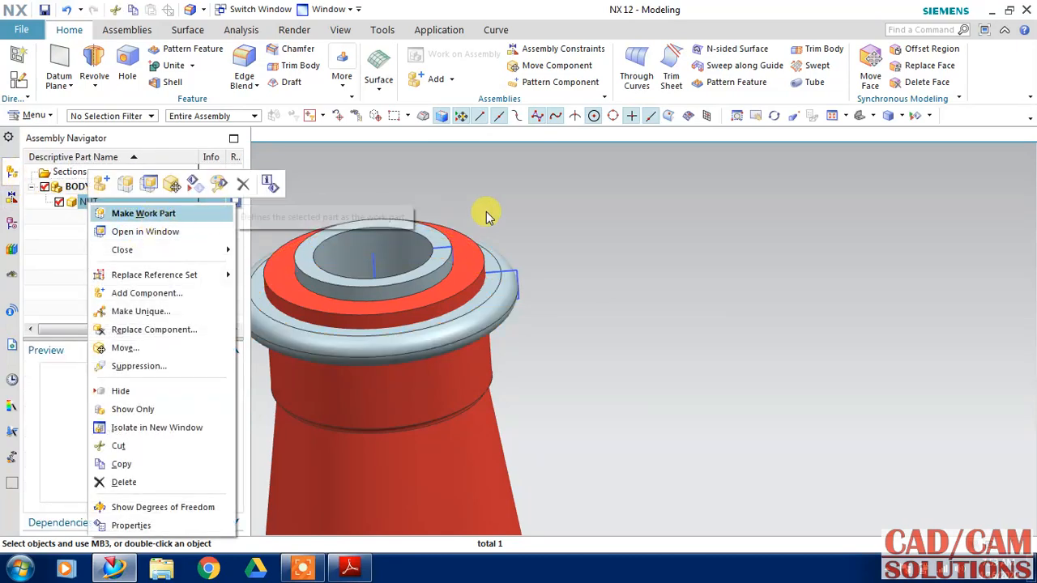
click(559, 205)
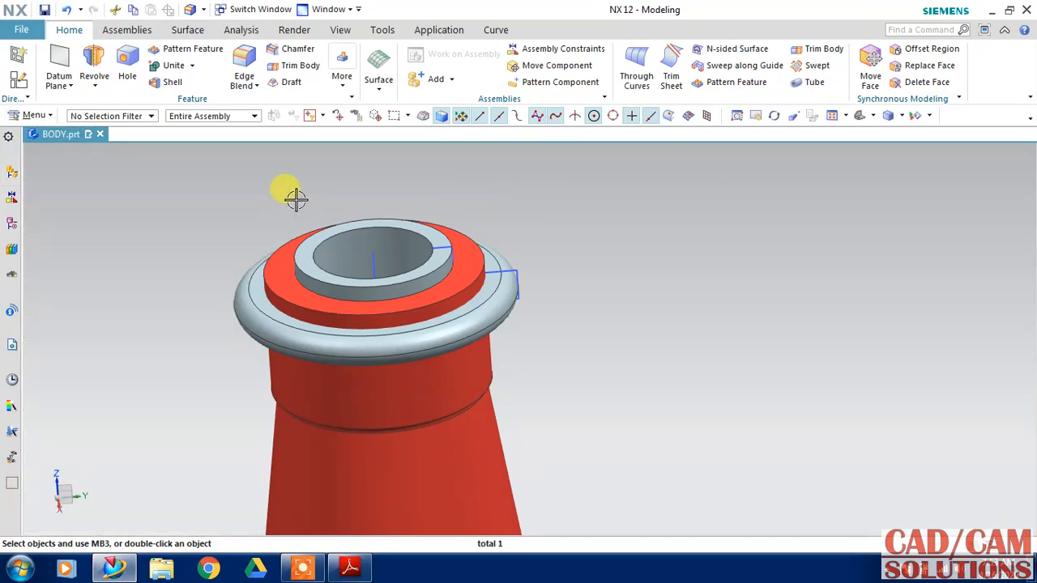
Step: Copy the nut's sketch, revolve and edge blend, Sketch (6), Revolve (7) and Edge Blend (8), from the body's model history
click(13, 228)
click(111, 357)
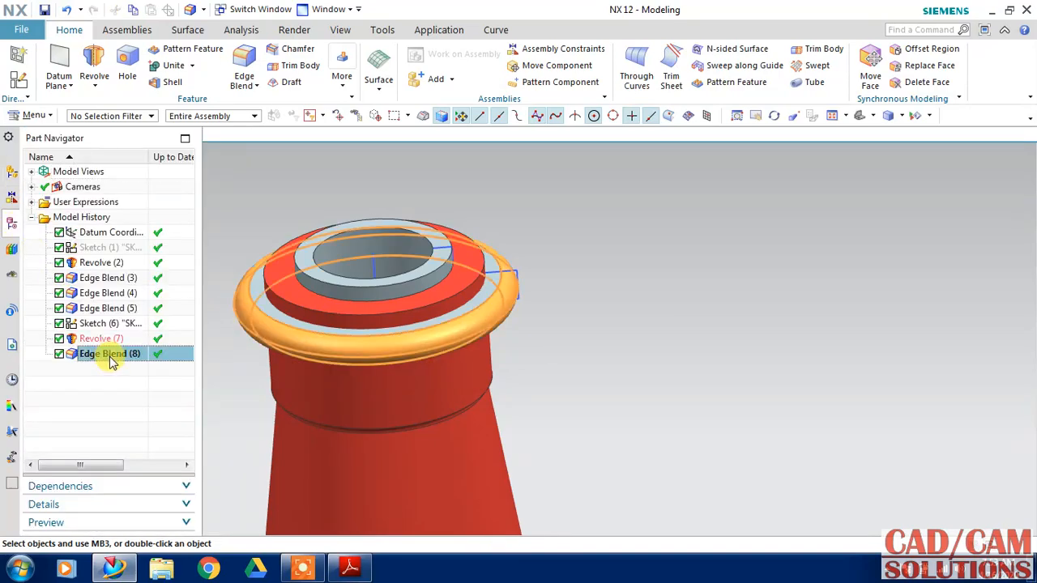
ctrl+click(101, 323)
ctrl+click(99, 339)
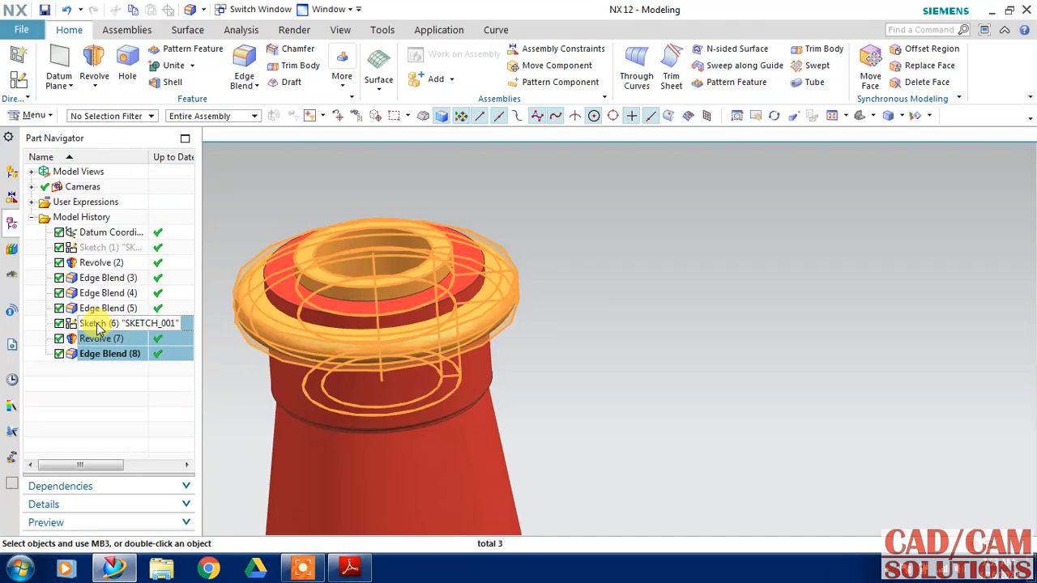
right_click(99, 334)
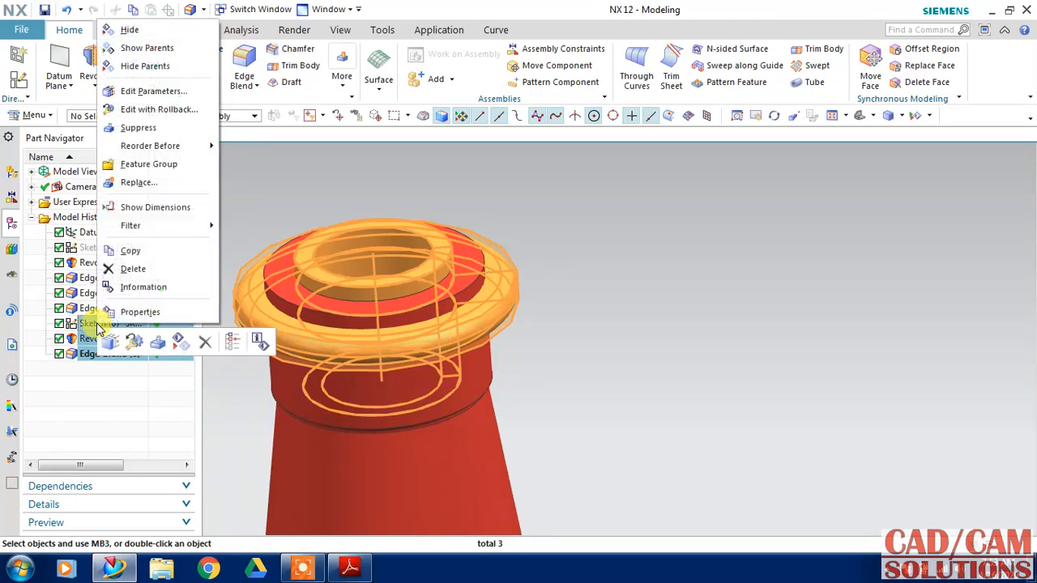
click(131, 251)
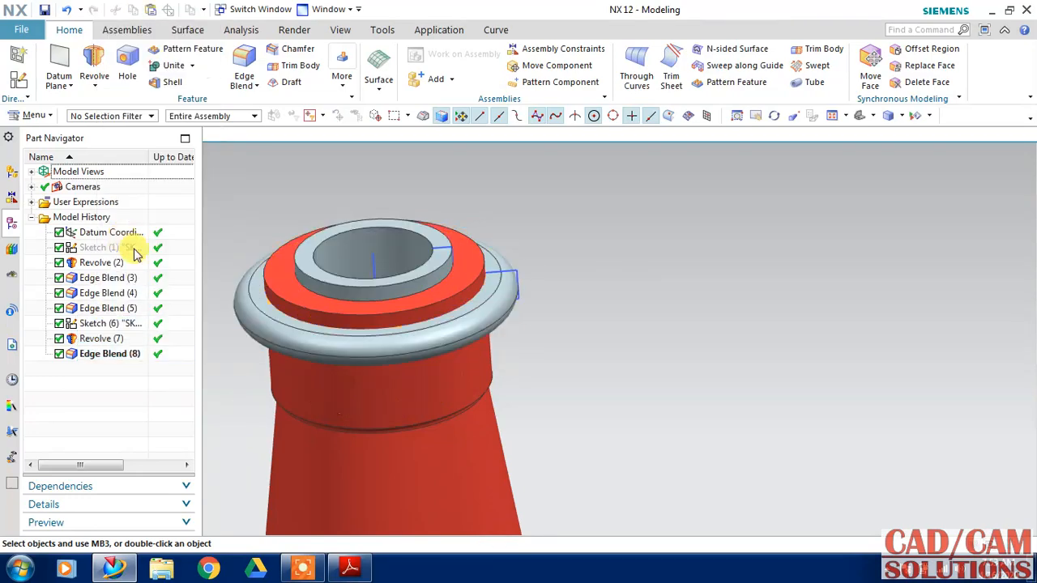
Step: Make the NUT component the work part of the assembly
click(10, 177)
click(77, 201)
right_click(76, 202)
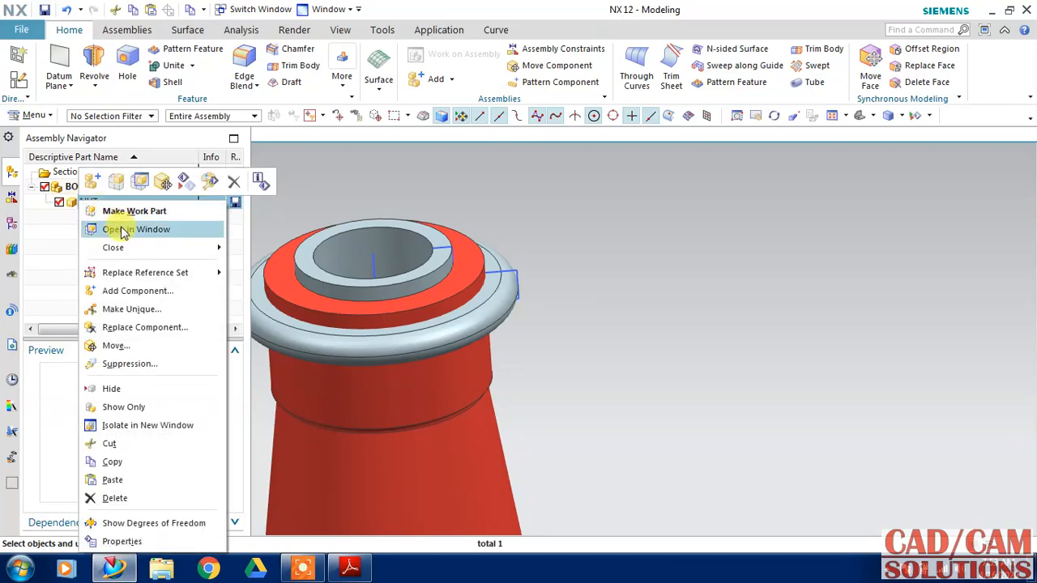
click(128, 211)
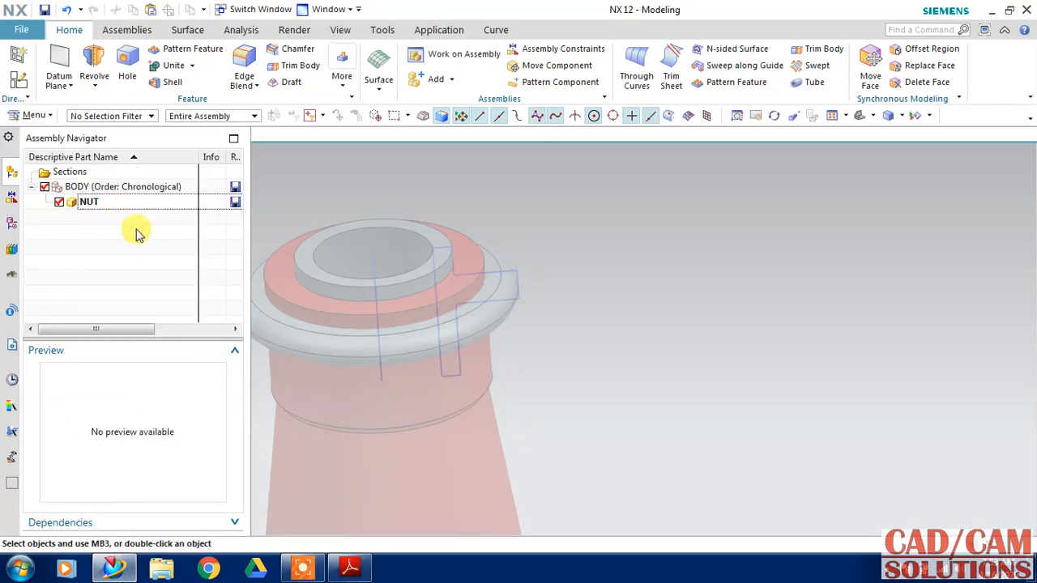
click(12, 224)
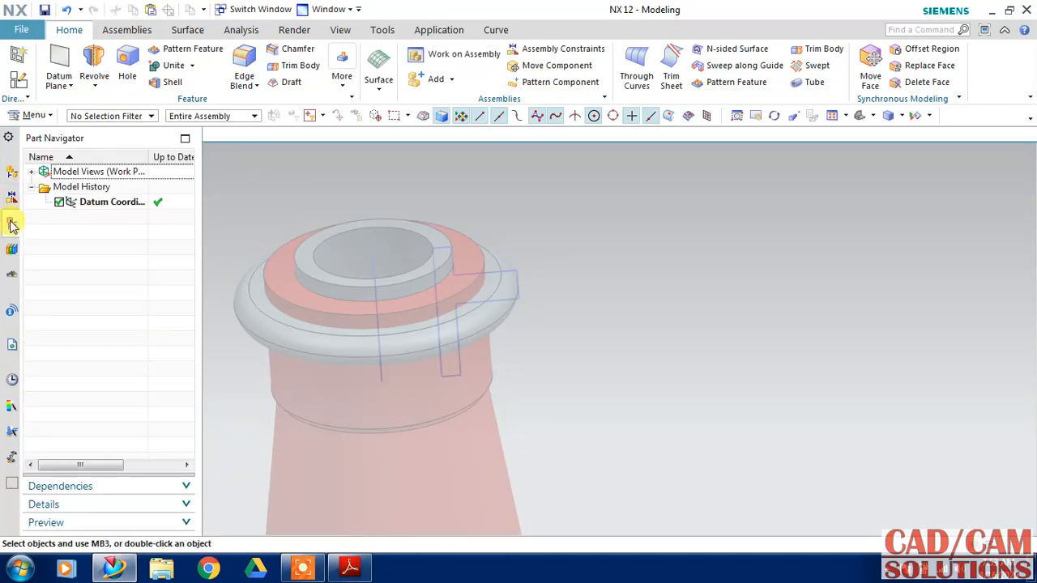
right_click(101, 203)
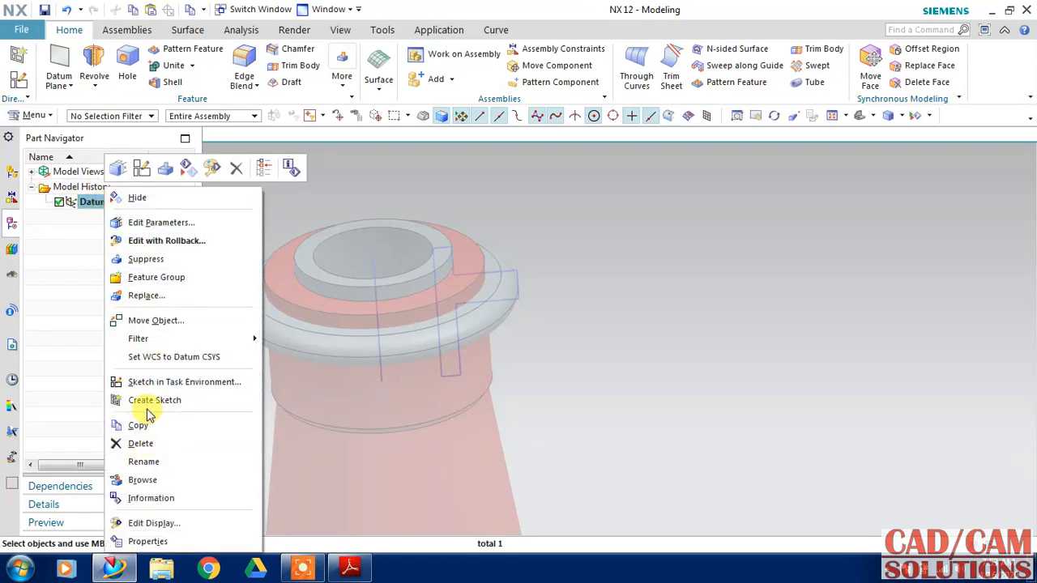
click(80, 314)
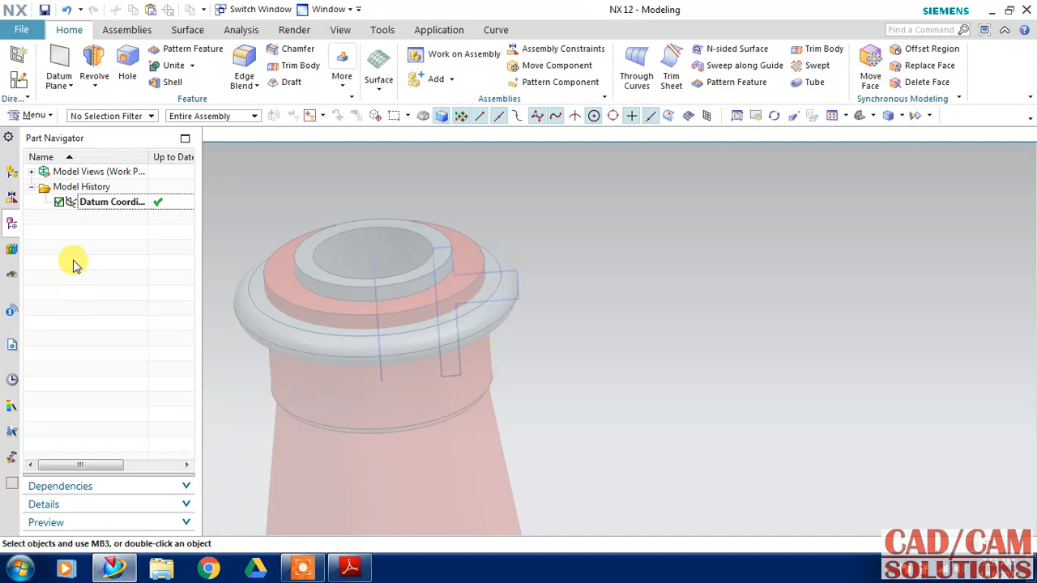
right_click(78, 193)
right_click(75, 202)
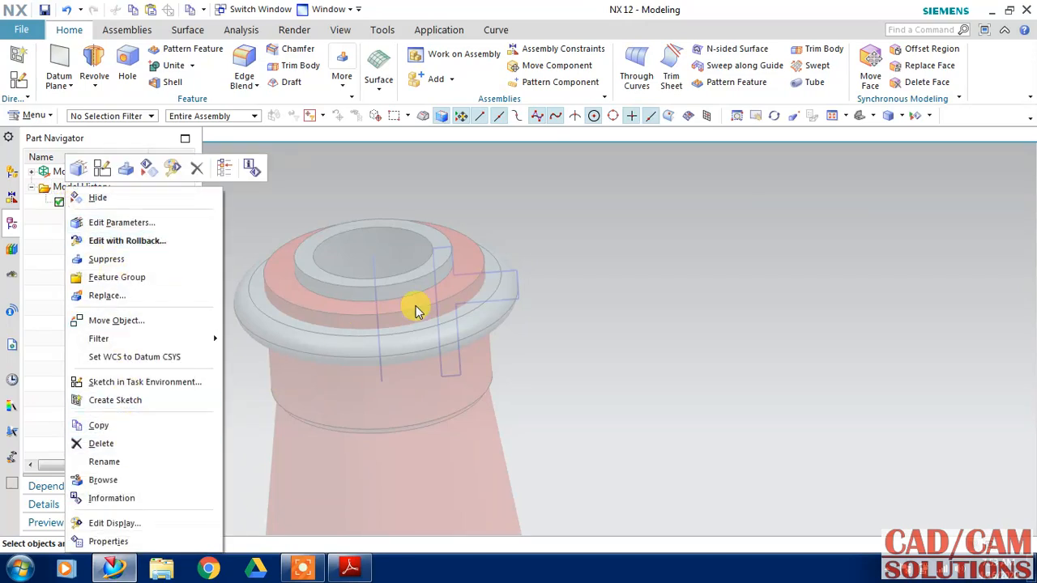
Step: Paste the copied features into the NUT part, using its vertical YZ datum plane as the sketch's new parent, and apply
click(559, 252)
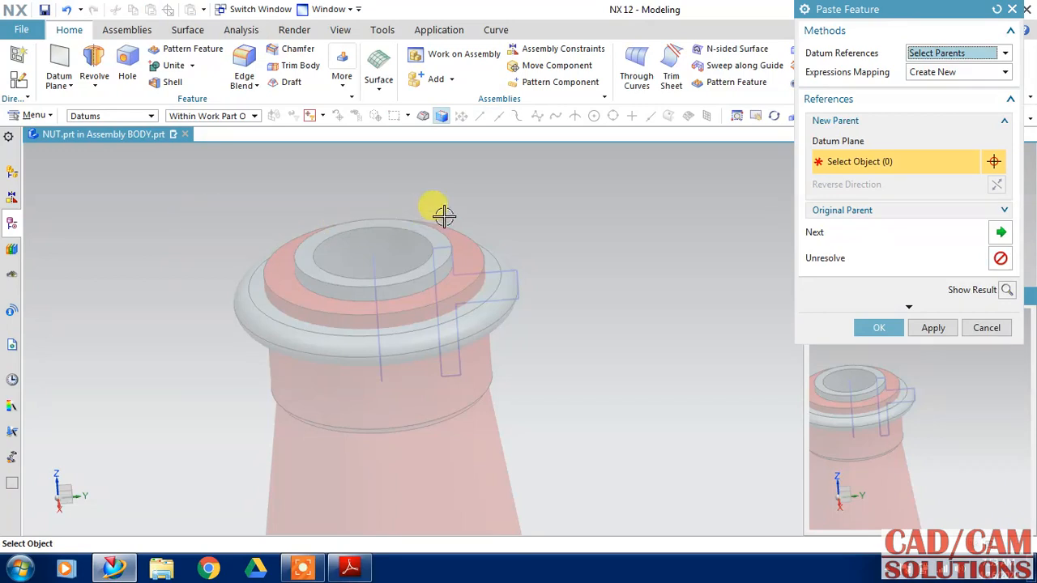
scroll(493, 346, down, 3)
scroll(565, 375, down, 3)
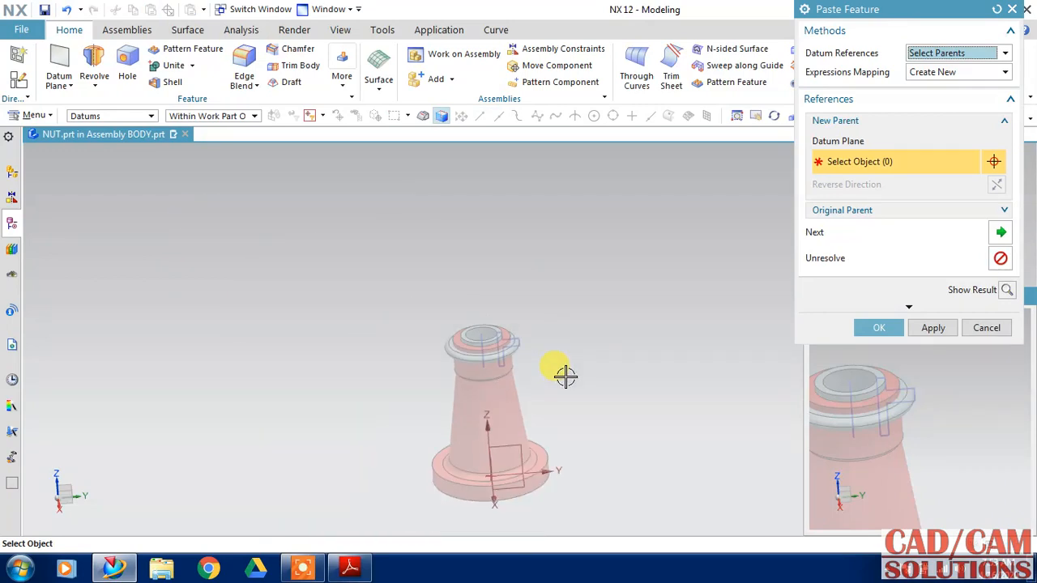
click(520, 444)
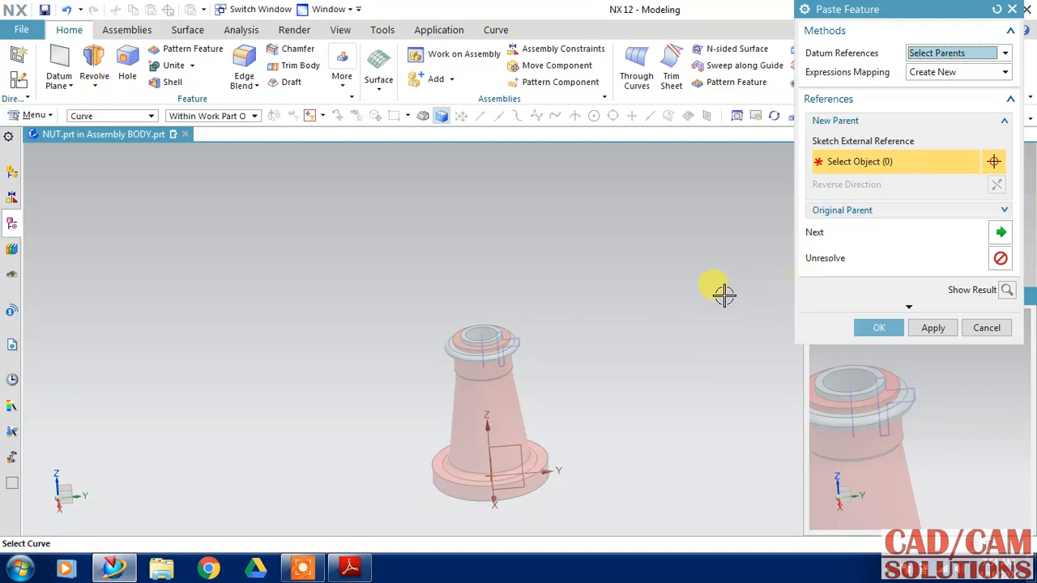
click(932, 328)
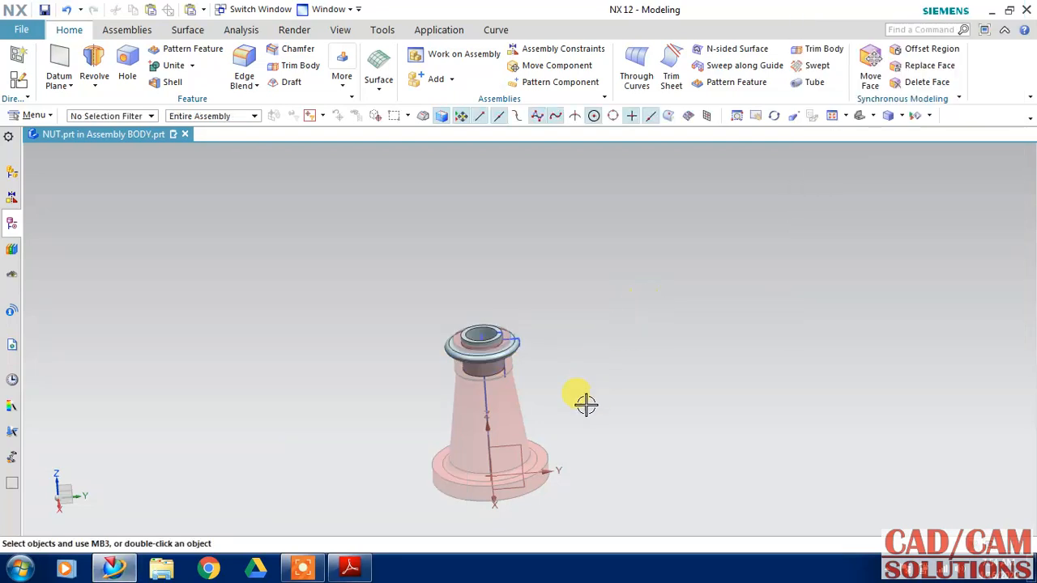
Step: Examine the assembly structure and the NUT part's model history to check which features were transferred
scroll(559, 393, up, 4)
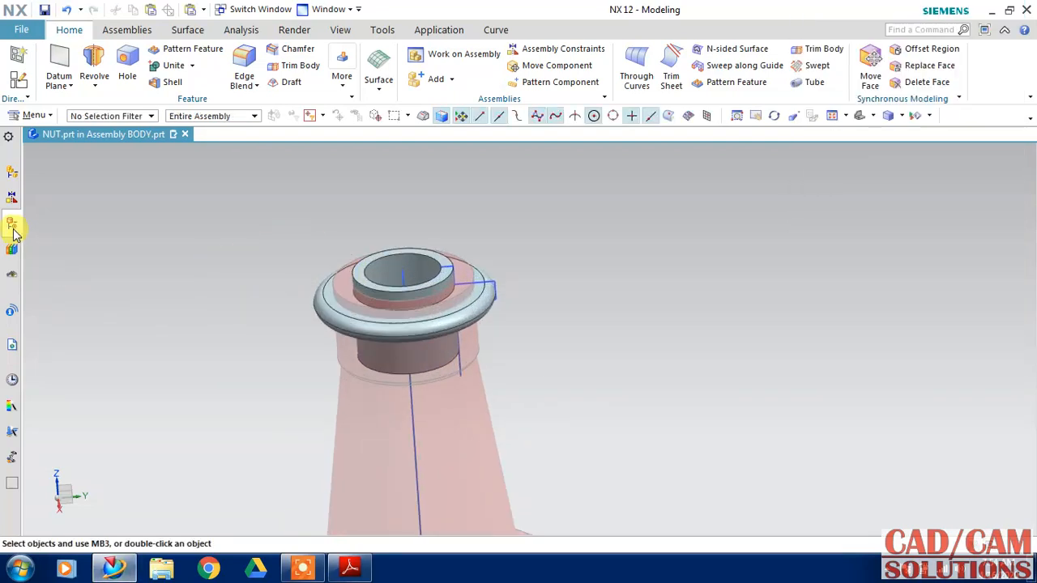
click(12, 227)
click(12, 174)
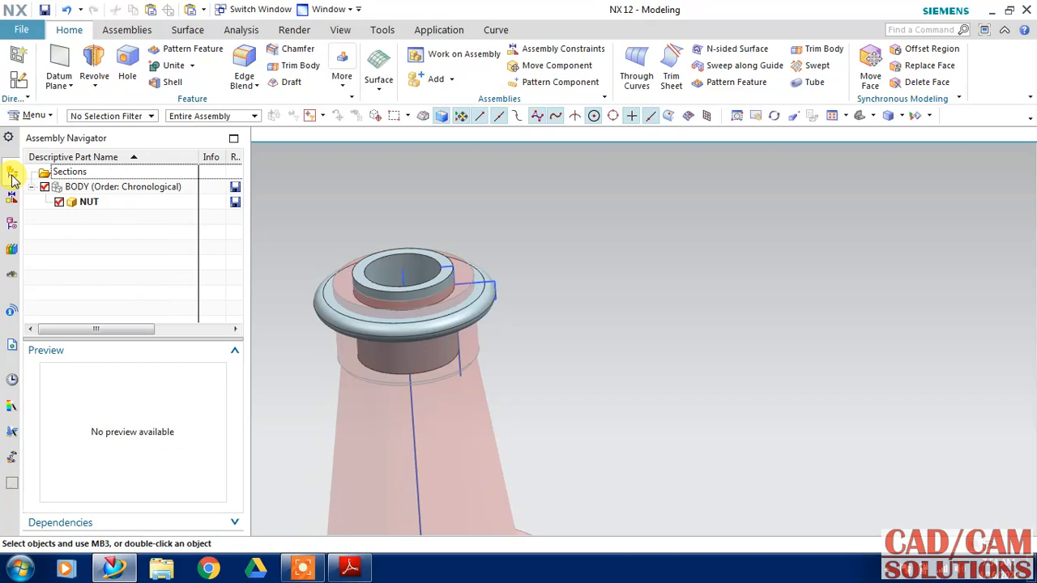
click(74, 188)
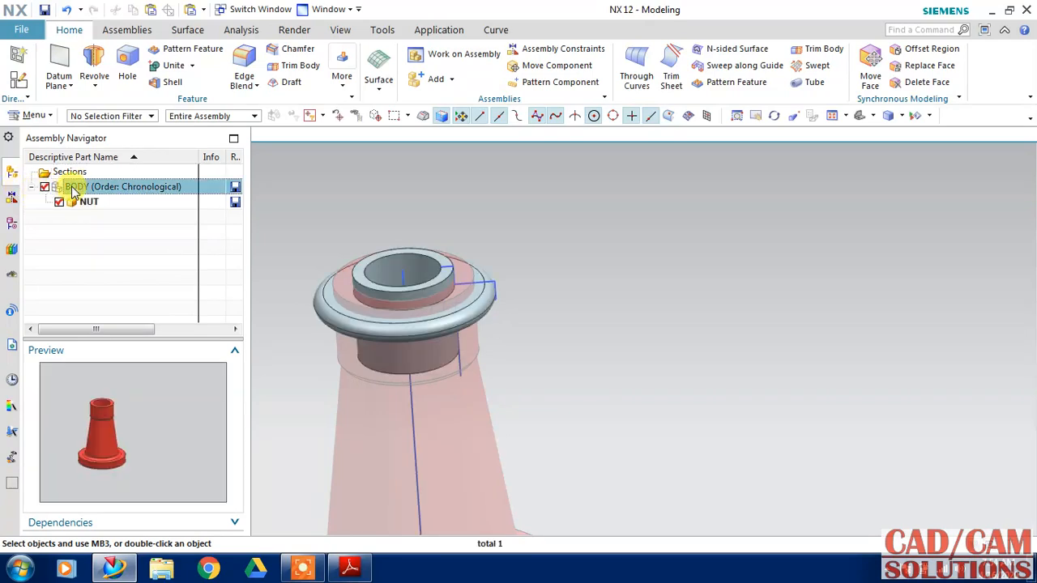
click(87, 203)
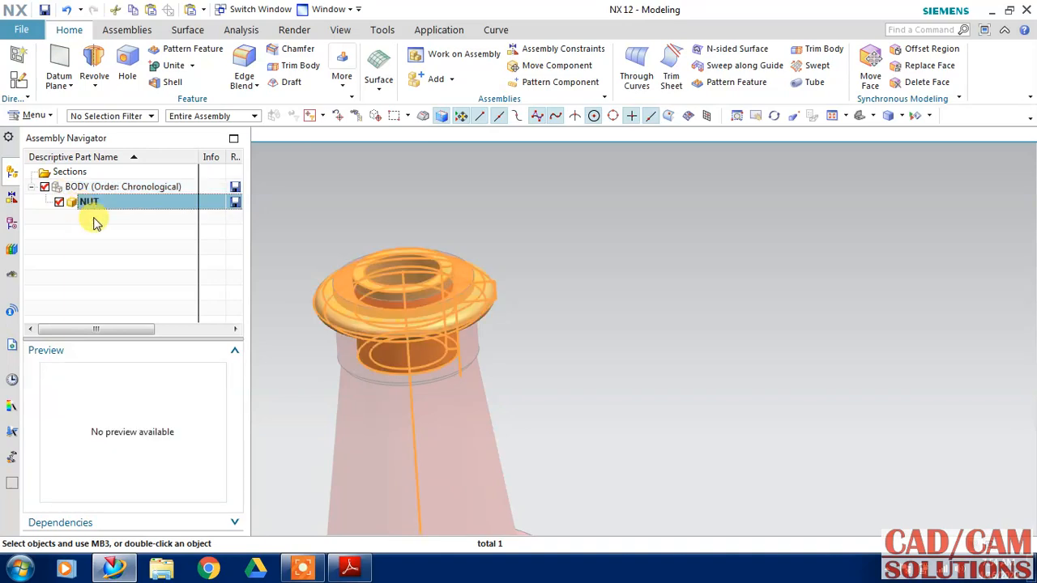
click(12, 224)
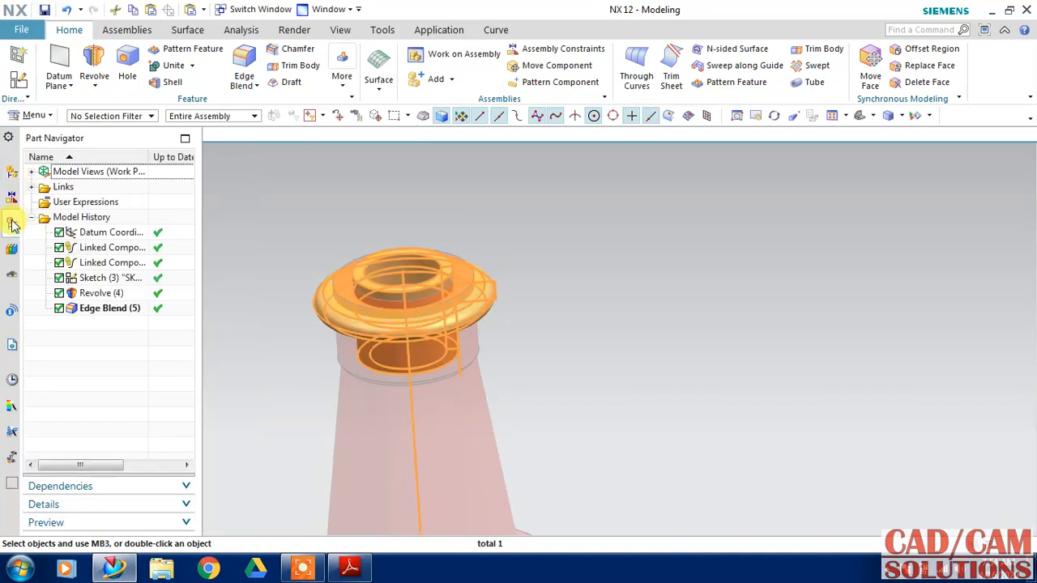
click(11, 174)
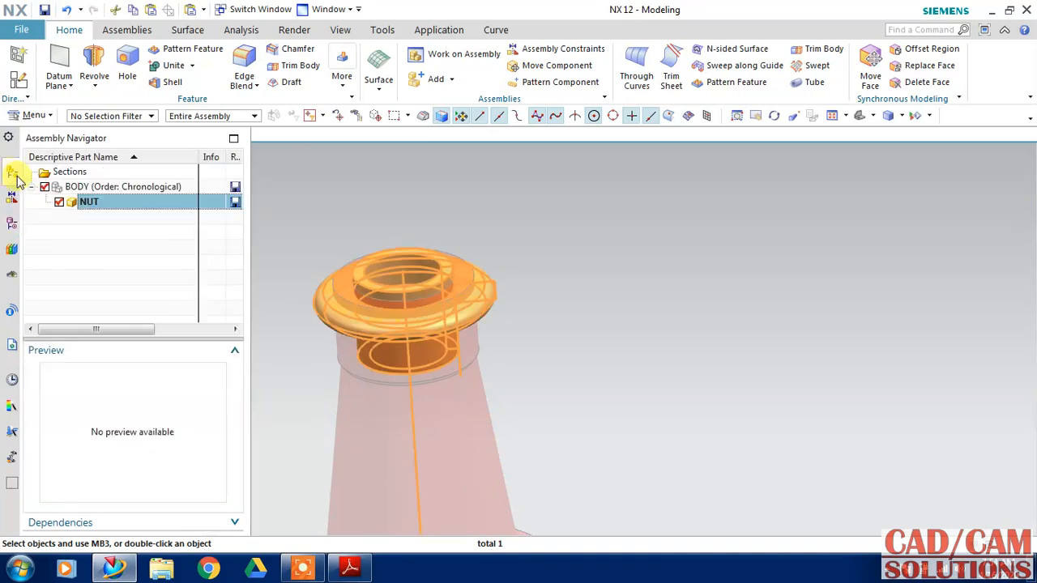
Step: Make BODY the work part and delete Sketch (6), Revolve (7) and Edge Blend (8) from its model history
right_click(82, 188)
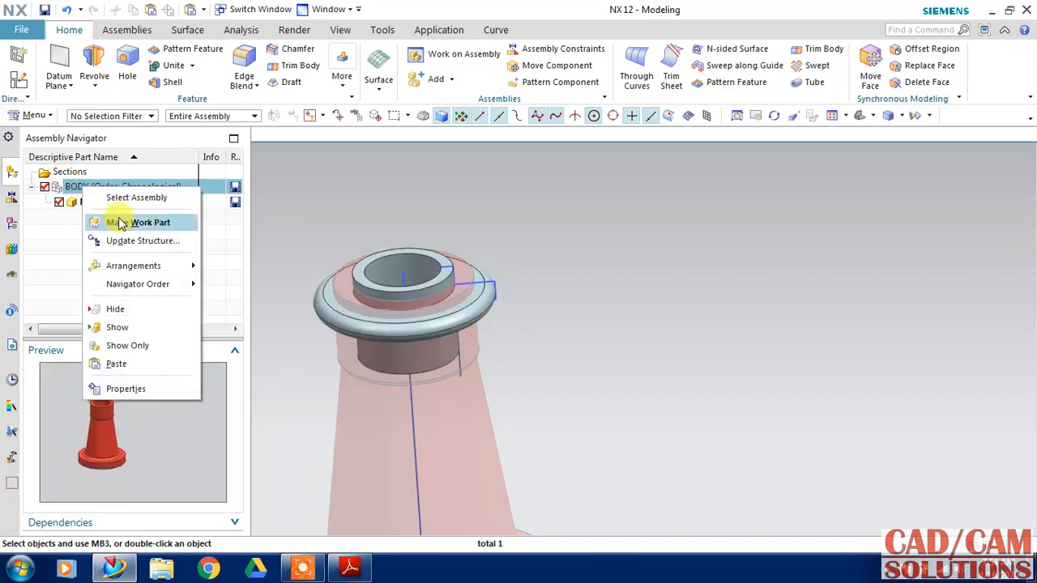
click(119, 223)
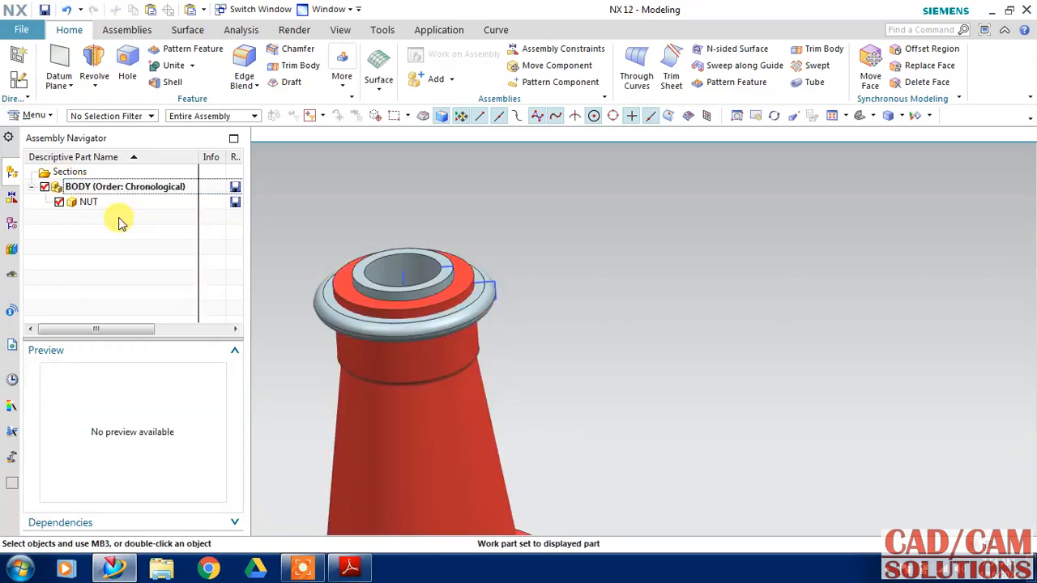
click(13, 222)
click(108, 354)
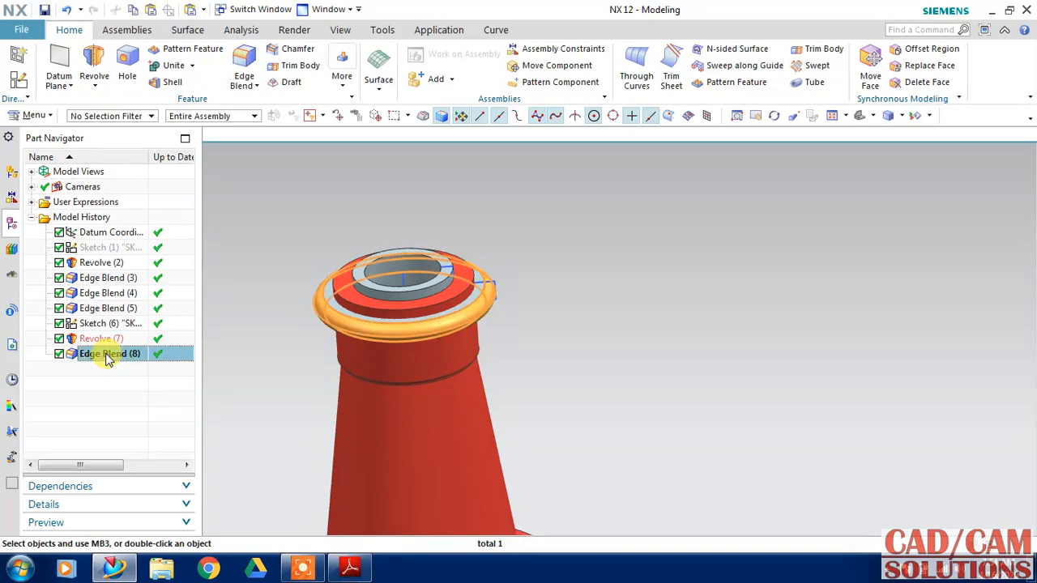
ctrl+click(102, 339)
right_click(104, 331)
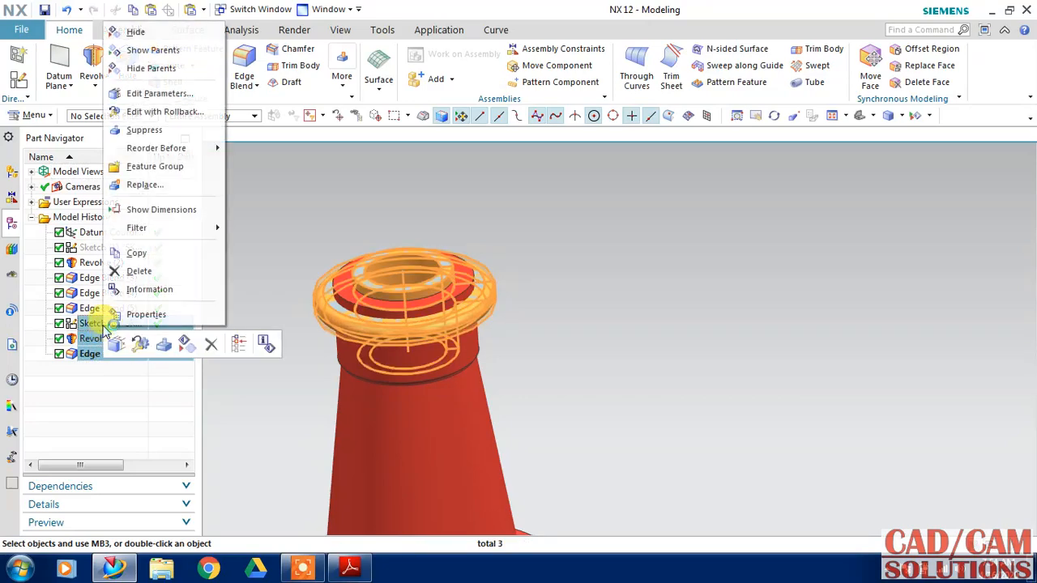
click(138, 274)
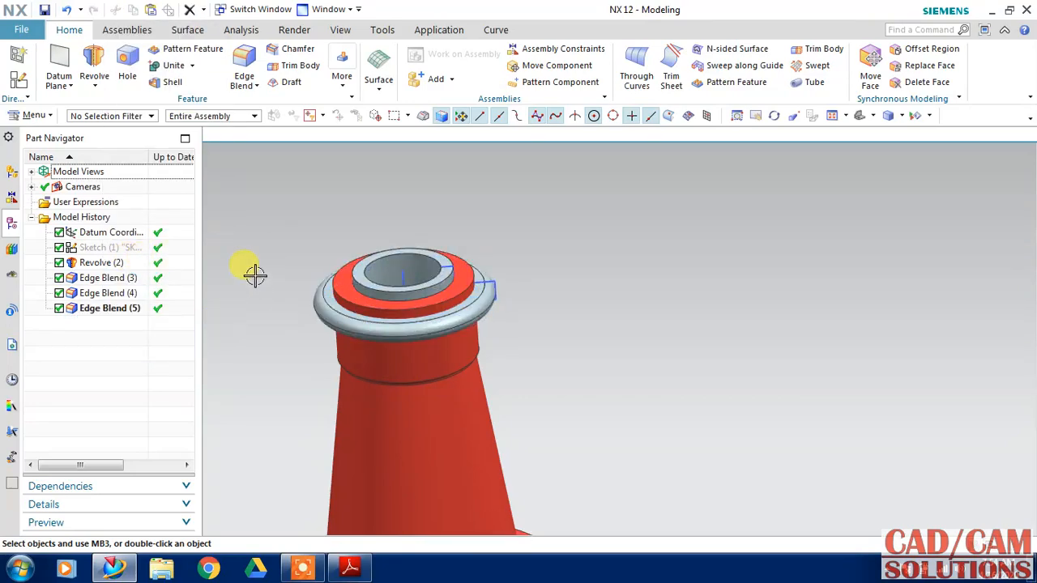
Step: Move the NUT component up along ZC to Z 182.5 so its flange rests on the body's top face
click(11, 174)
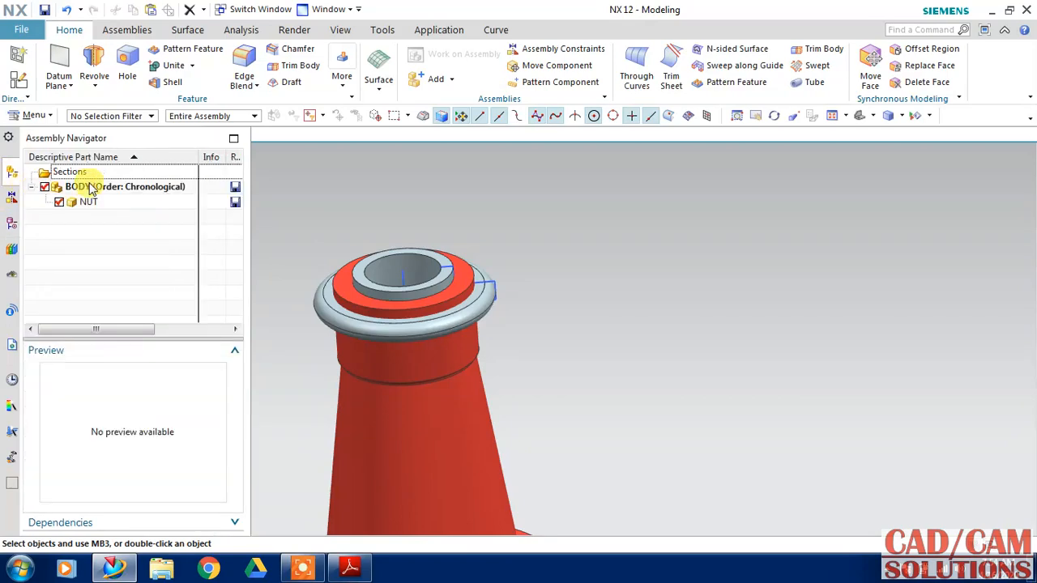
click(93, 203)
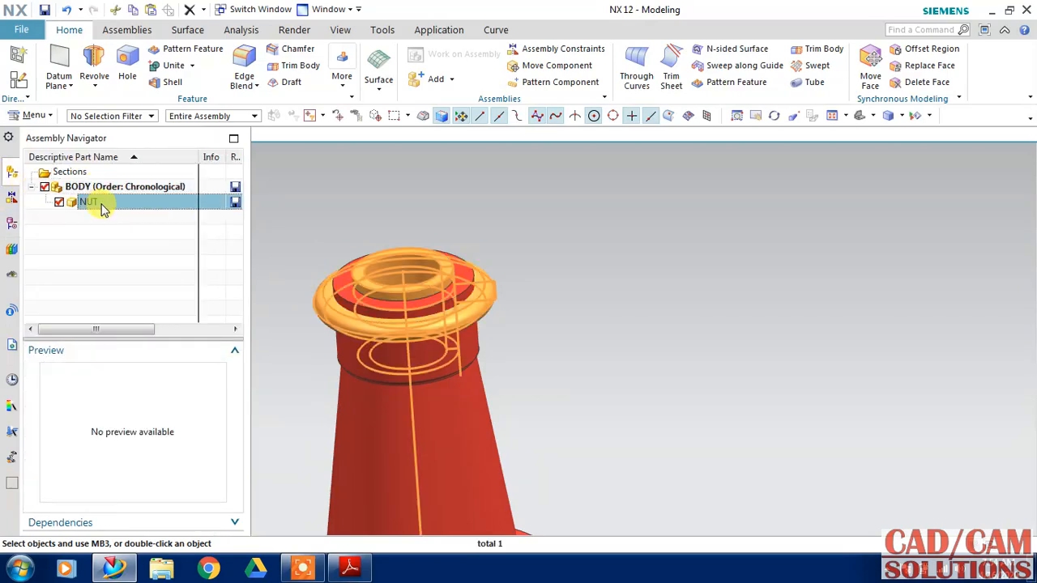
click(371, 197)
click(126, 30)
click(386, 65)
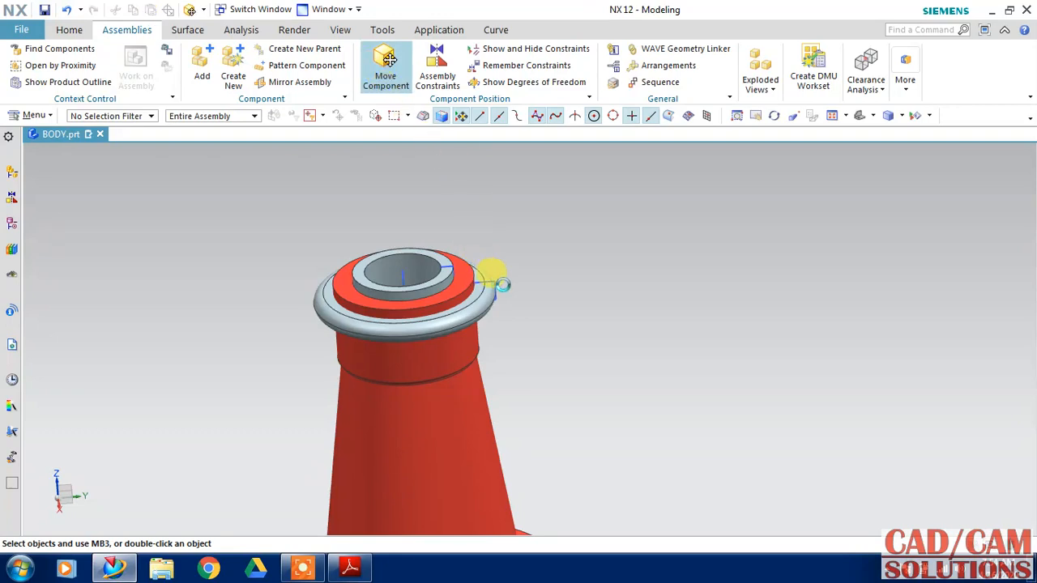
click(490, 282)
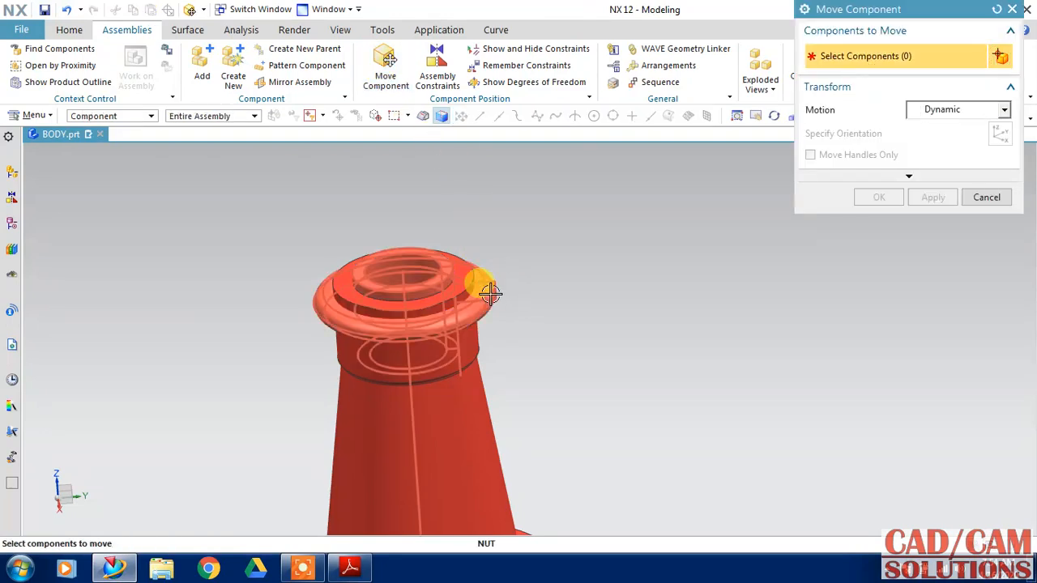
click(838, 133)
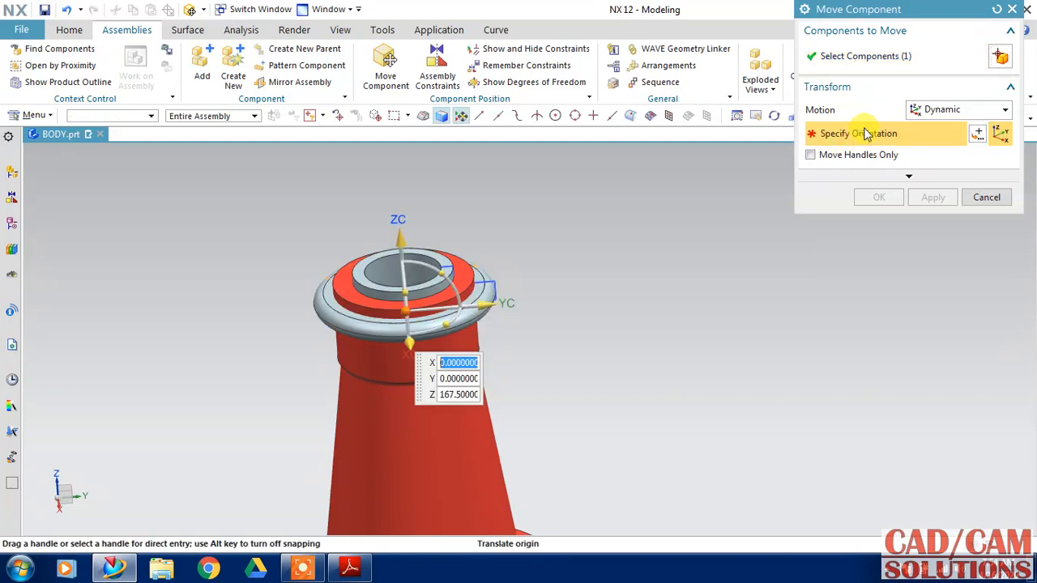
drag(393, 231, 396, 174)
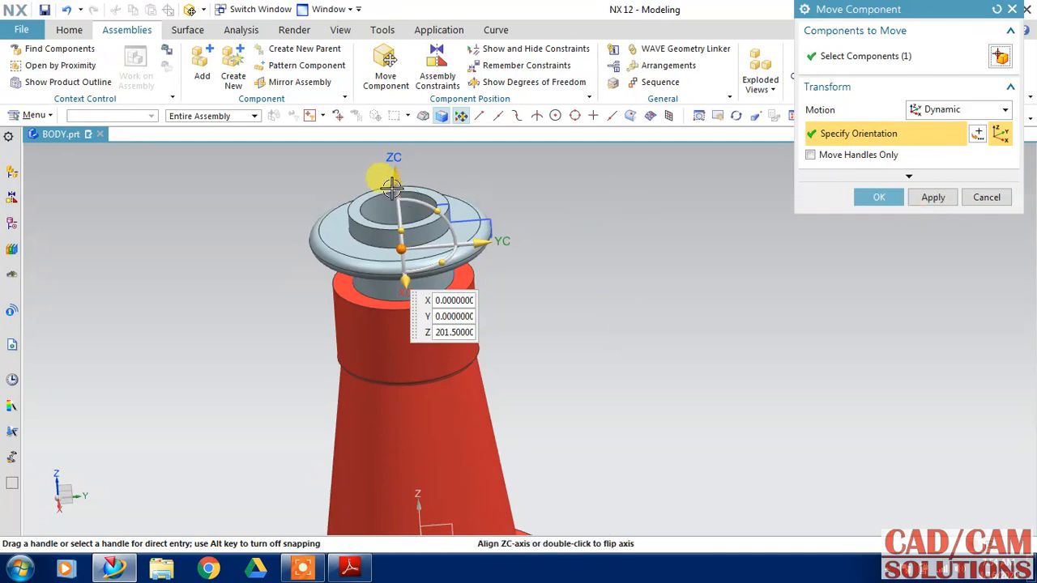
drag(399, 174, 403, 209)
middle_drag(600, 329, 608, 303)
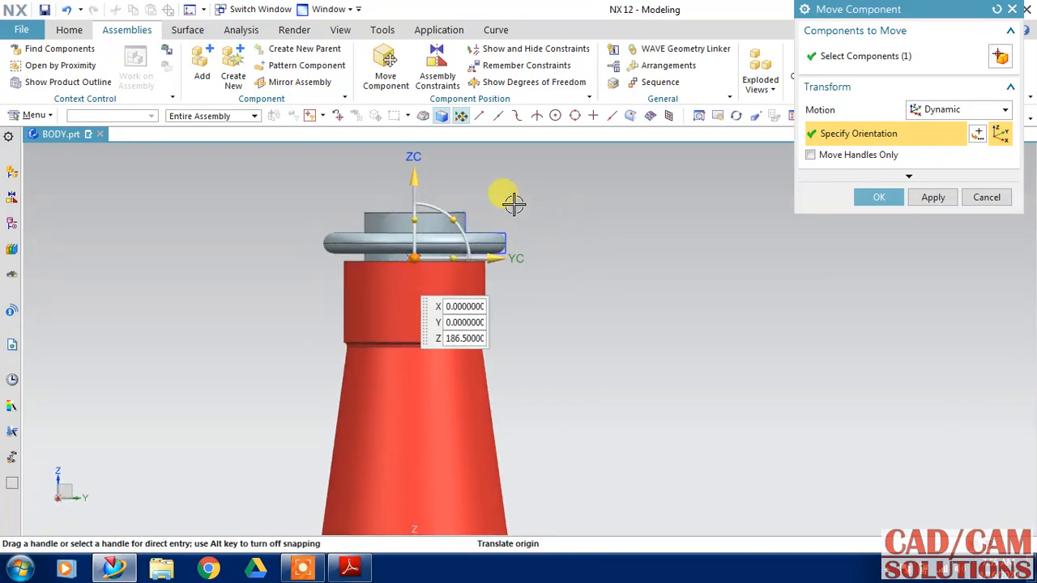
drag(413, 178, 413, 193)
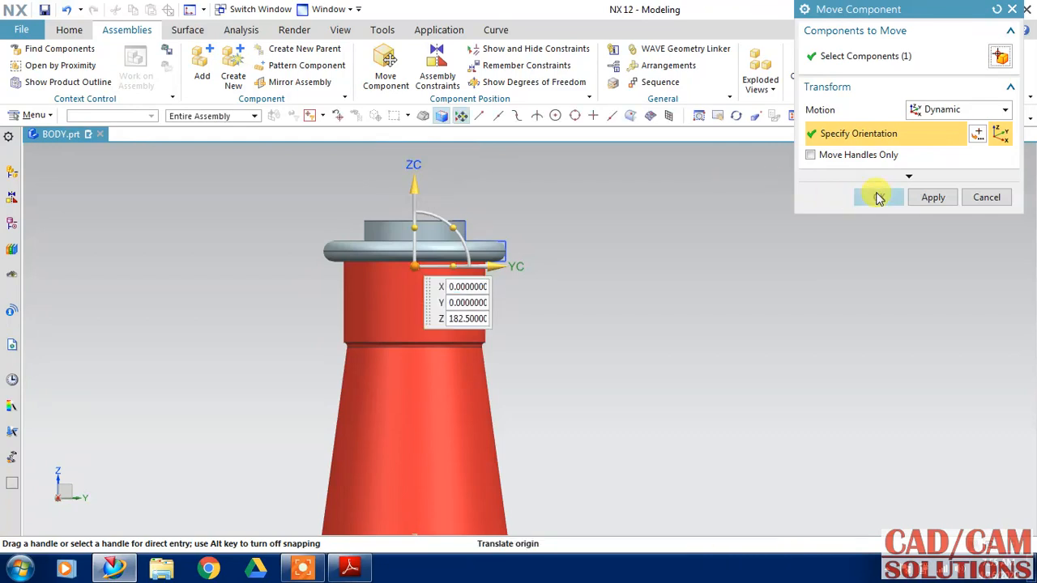
click(867, 200)
middle_drag(567, 253, 543, 270)
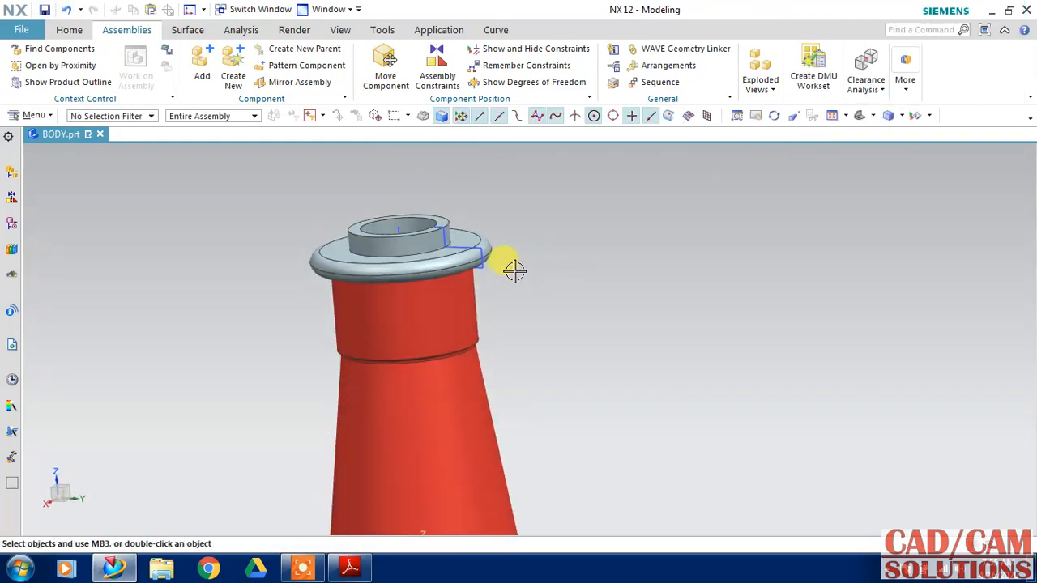
Step: Make NUT the work part and hide the nut's profile sketch
click(13, 178)
right_click(83, 202)
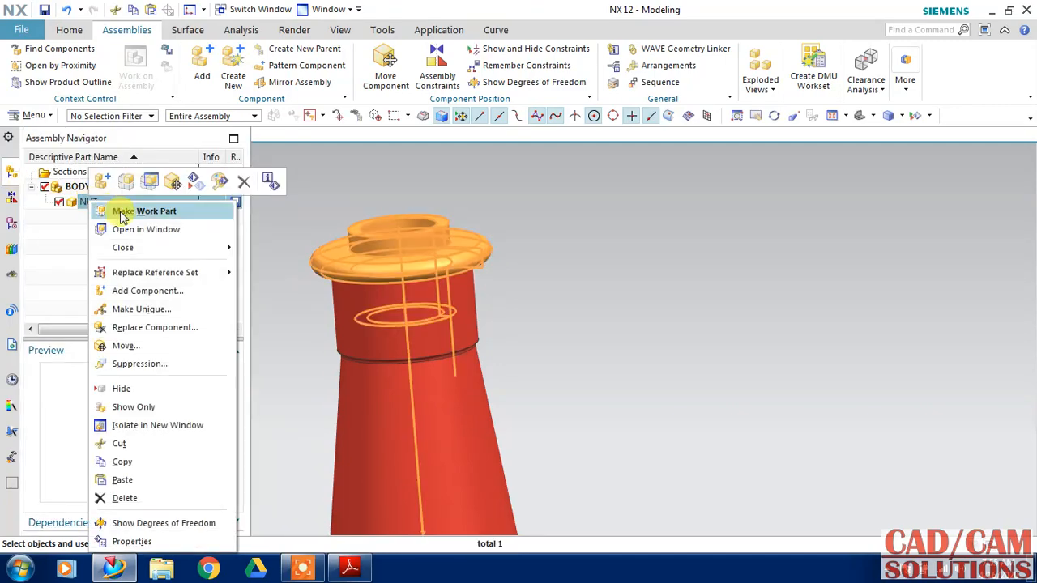
click(137, 208)
click(481, 269)
key(ctrl+b)
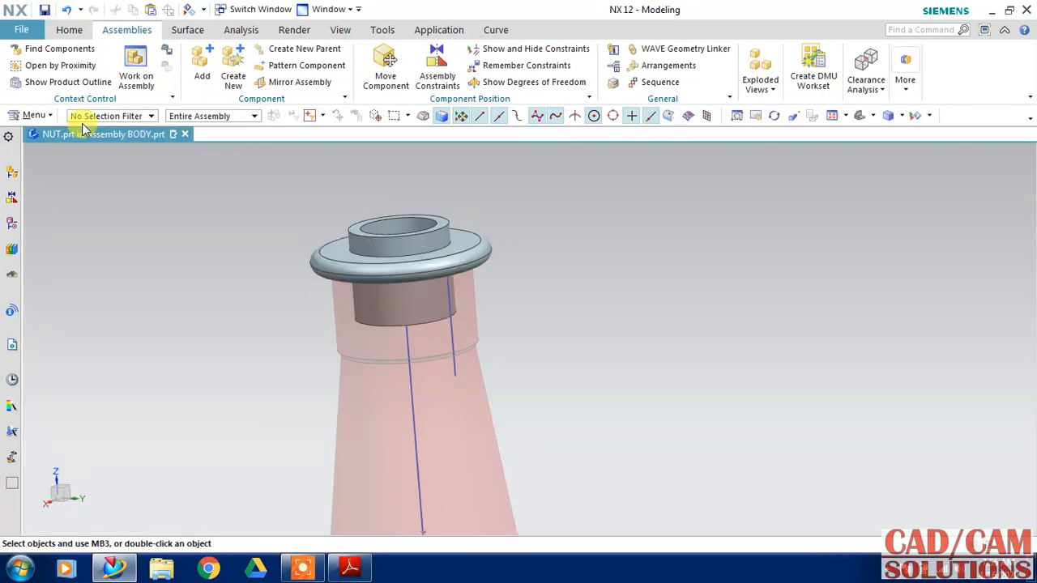
Step: Save the NUT part with any modified components, and save it again as the work part only
click(45, 10)
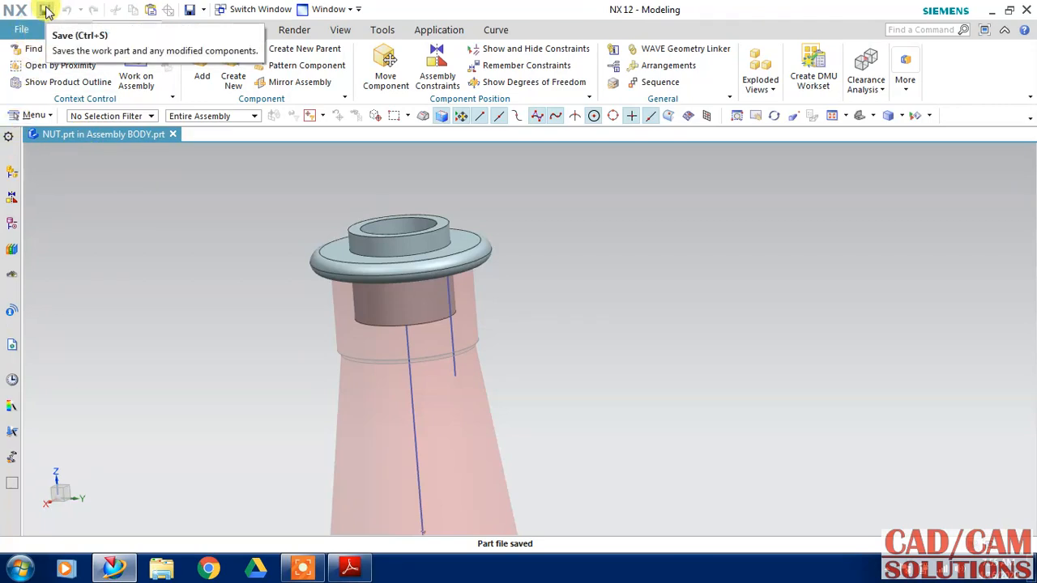
click(26, 36)
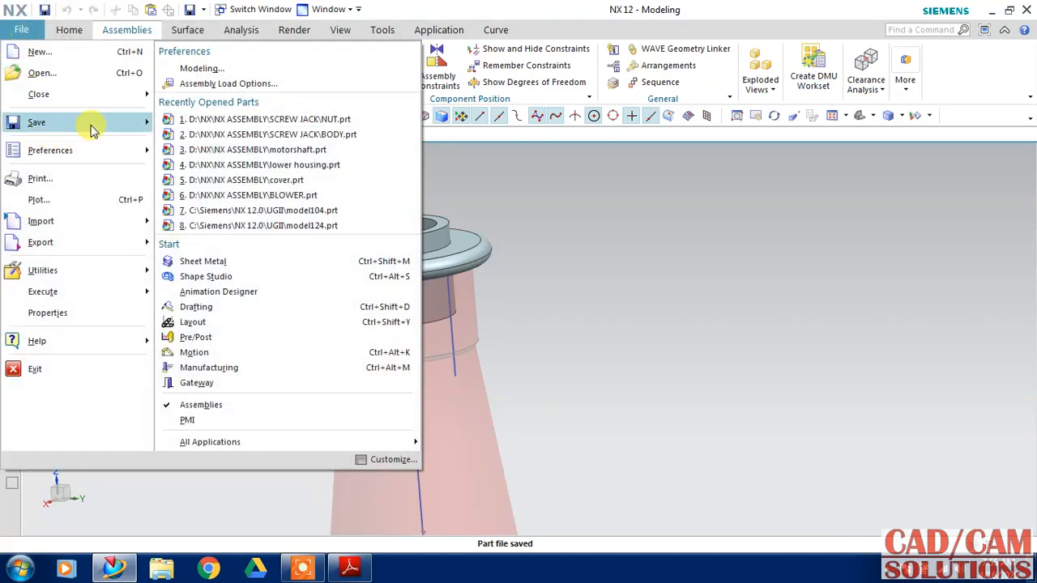
mouse_move(93, 126)
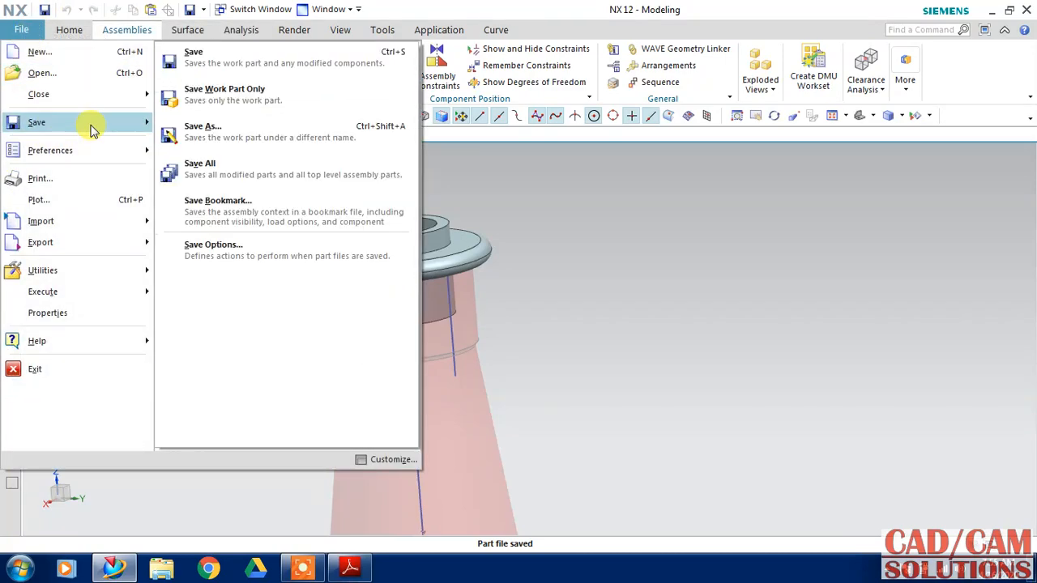
click(218, 95)
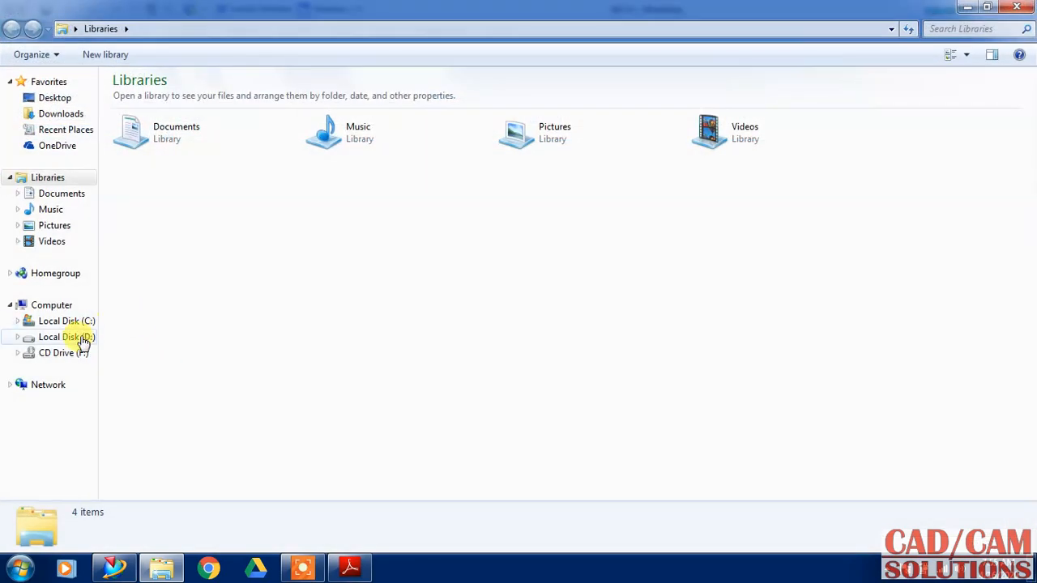
Step: Inspect the BODY and NUT part files in the D:\NX\NX ASSEMBLY\SCREW JACK folder in Windows Explorer and return to NX
click(75, 337)
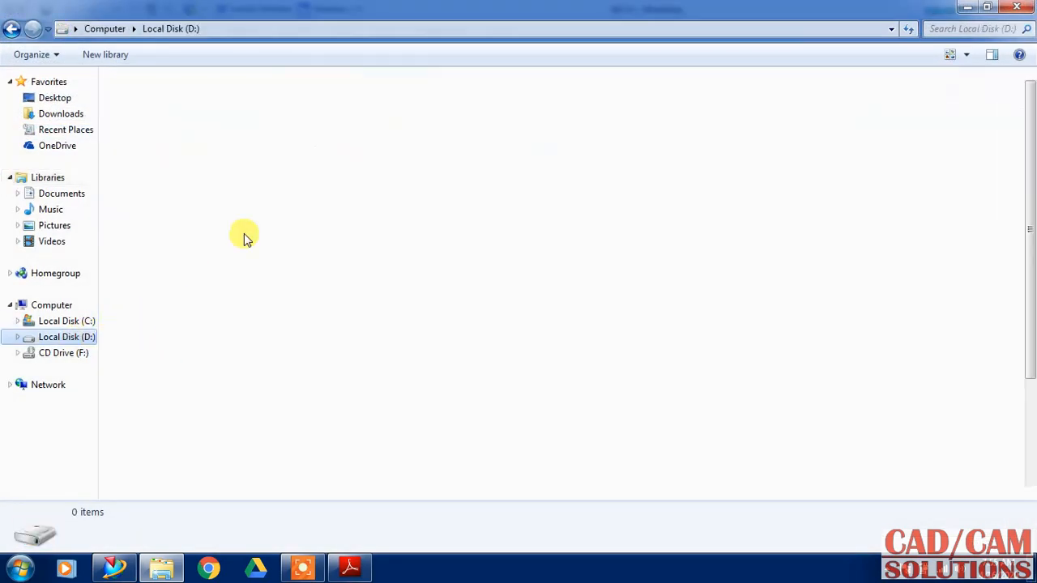
double_click(381, 231)
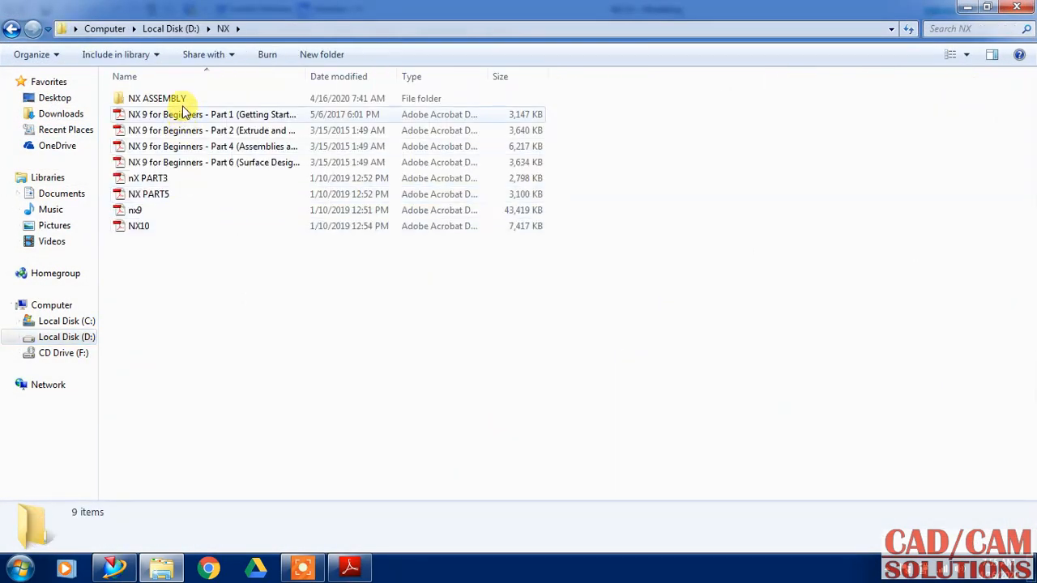
double_click(180, 103)
double_click(176, 114)
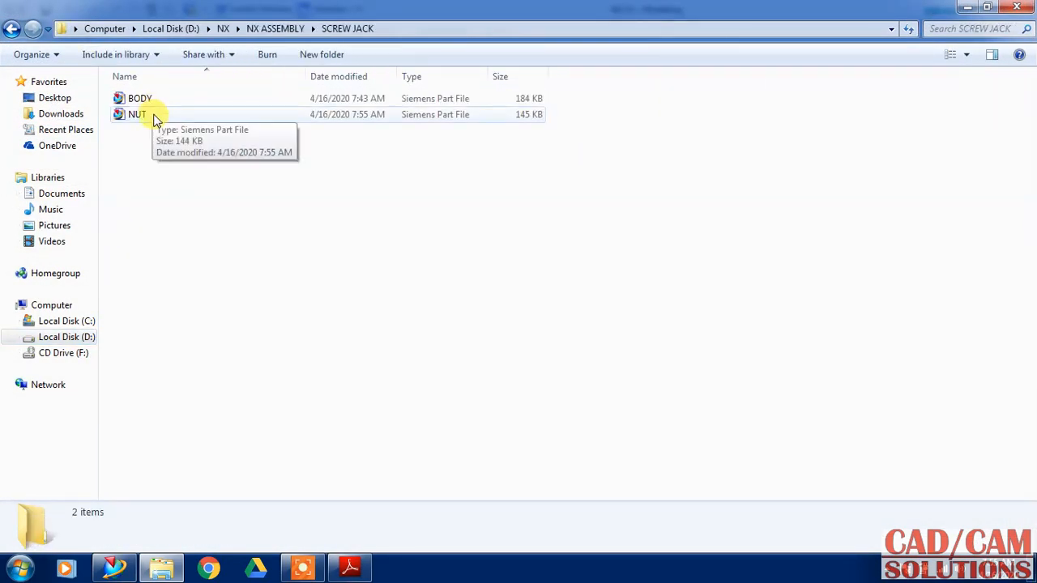
click(154, 116)
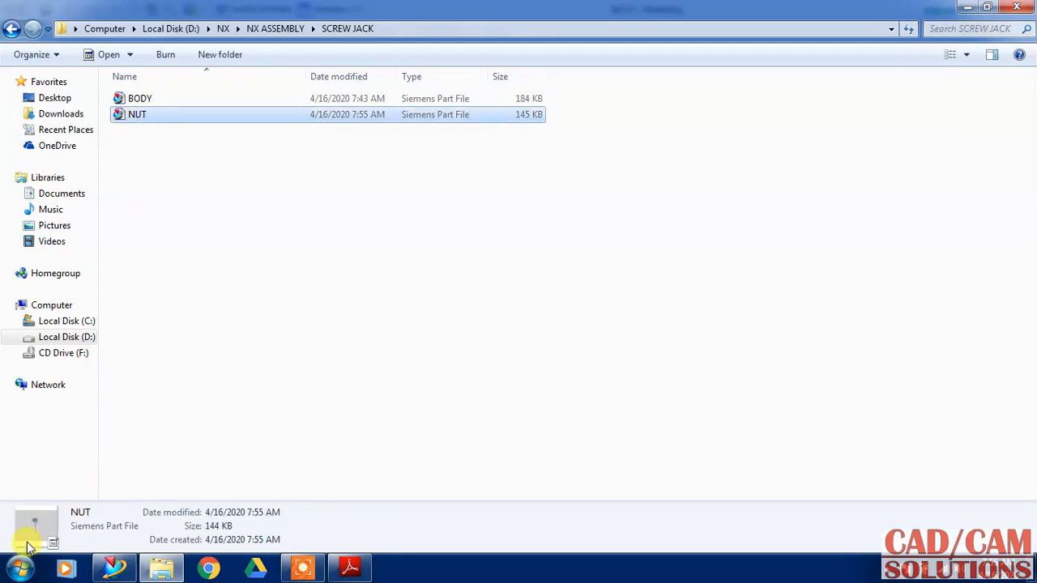
click(144, 102)
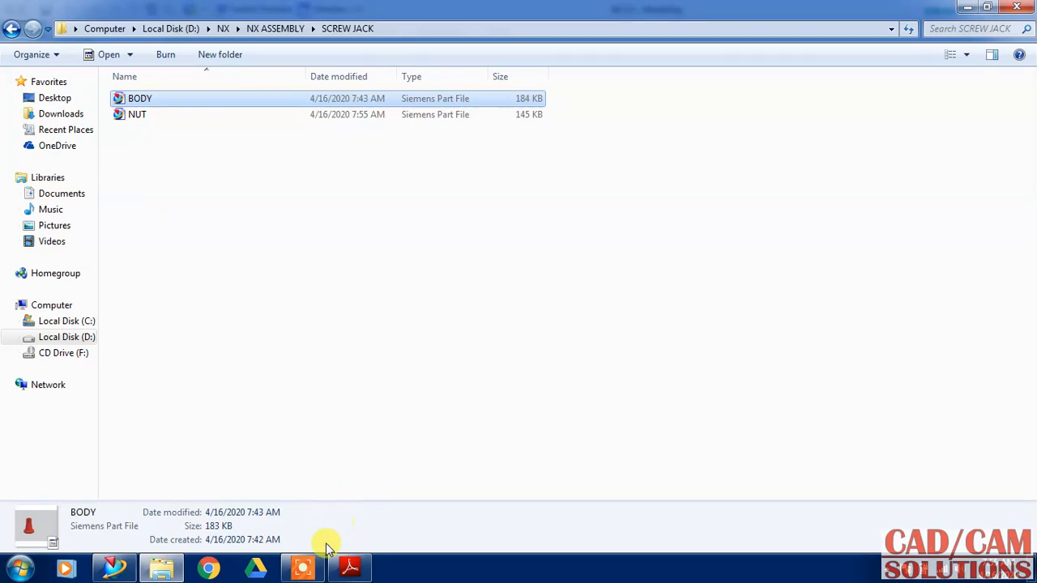
click(115, 569)
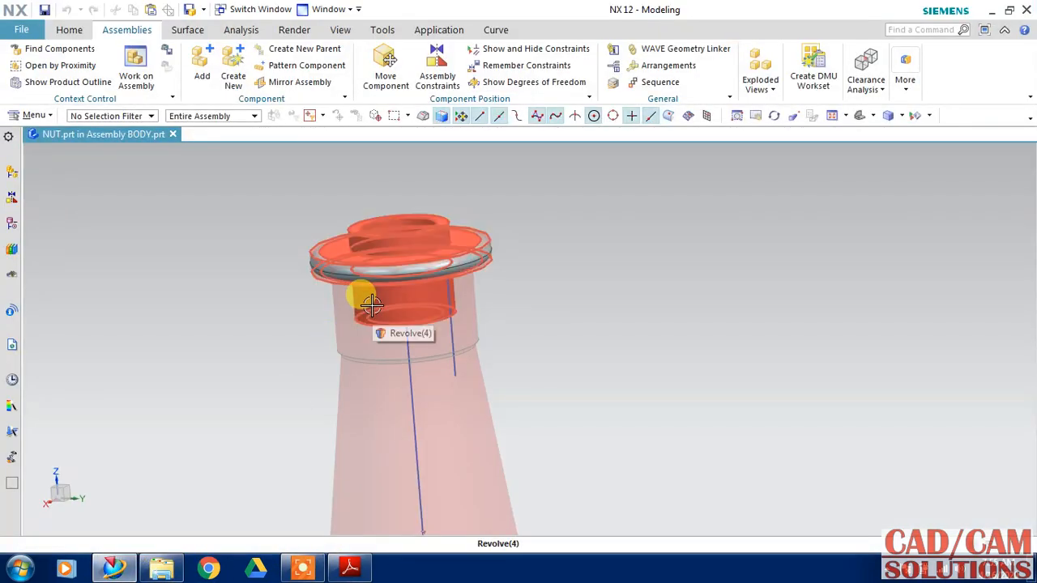